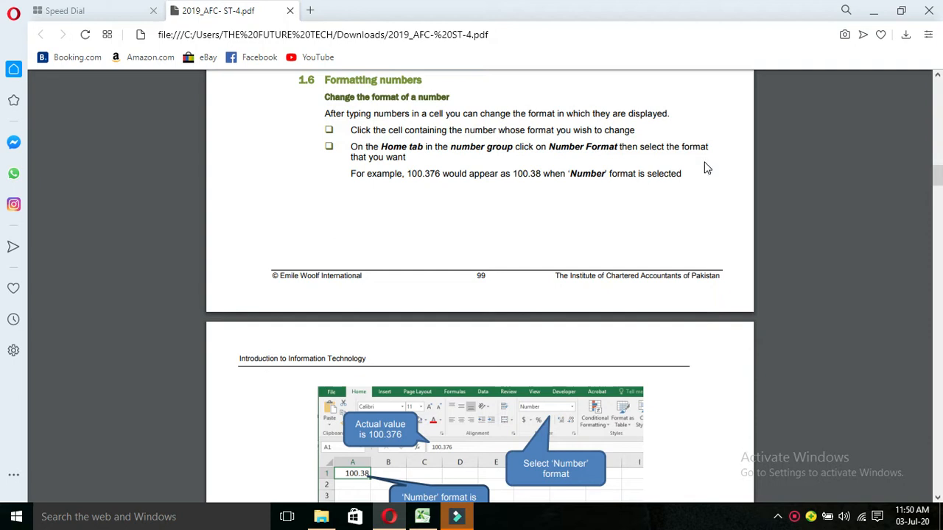
Scroll the PDF to section 1.6 Formatting numbers, then bring up the Excel workbook.
scroll(705, 168, up, 5)
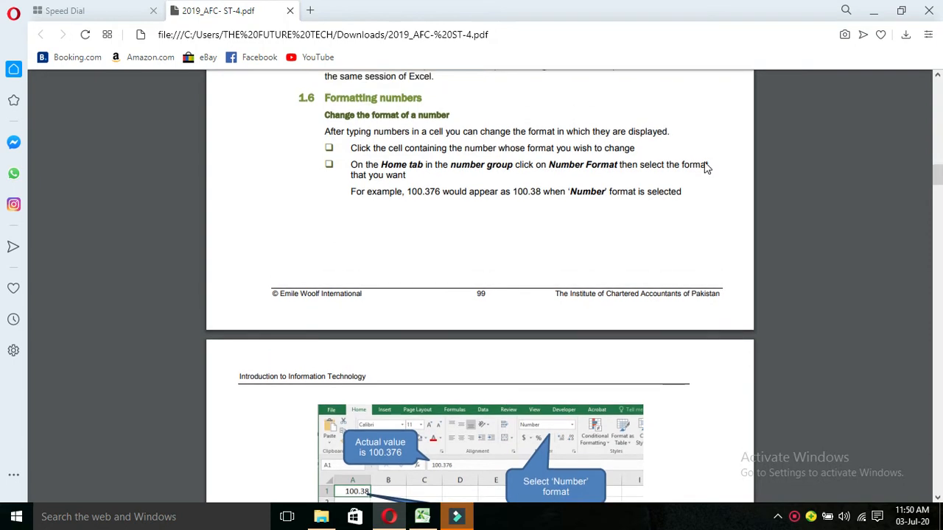
scroll(705, 168, up, 5)
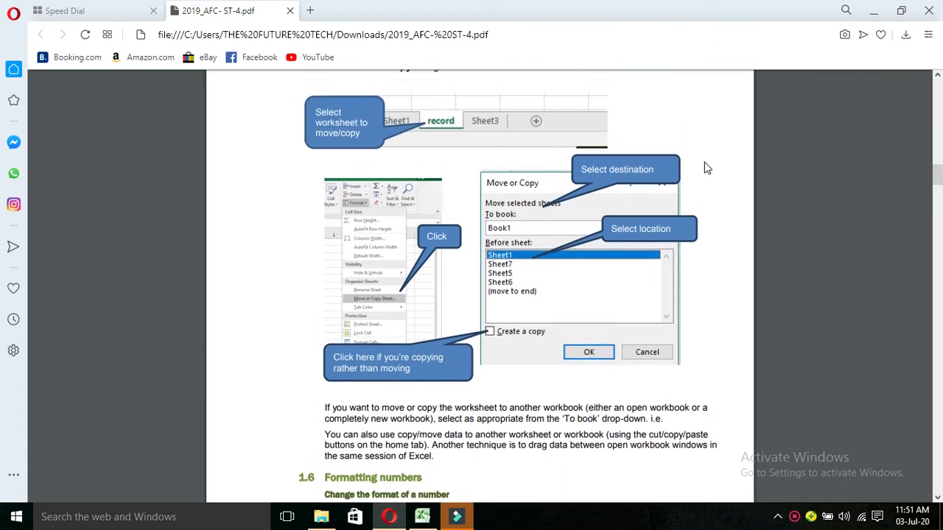
scroll(705, 168, down, 5)
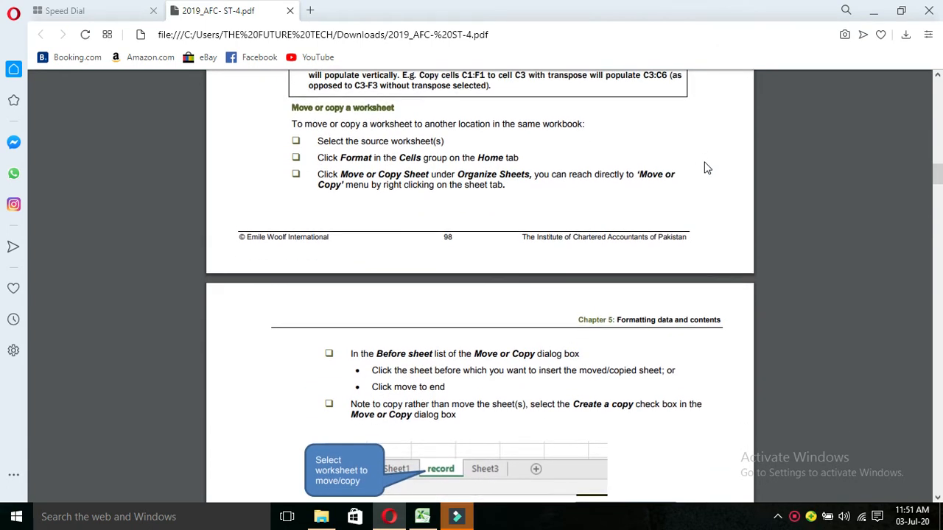
scroll(706, 168, down, 2)
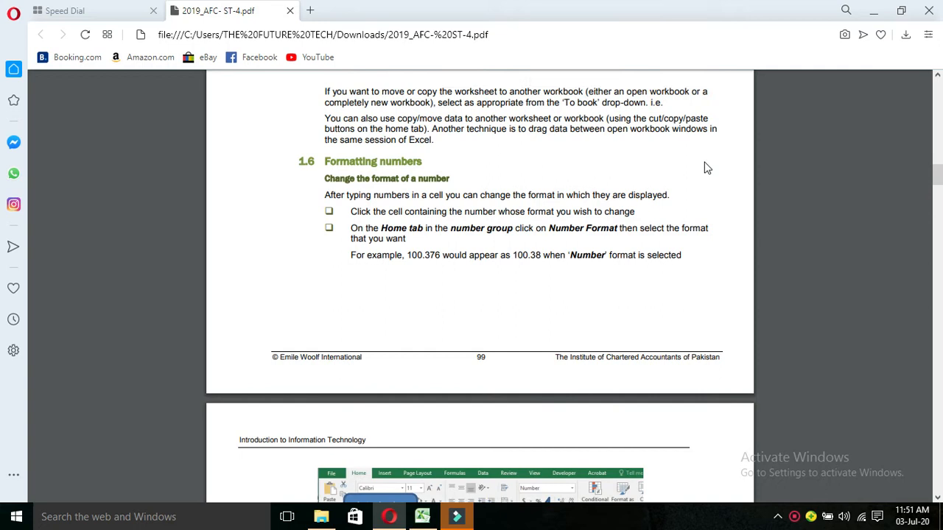
scroll(705, 168, down, 1)
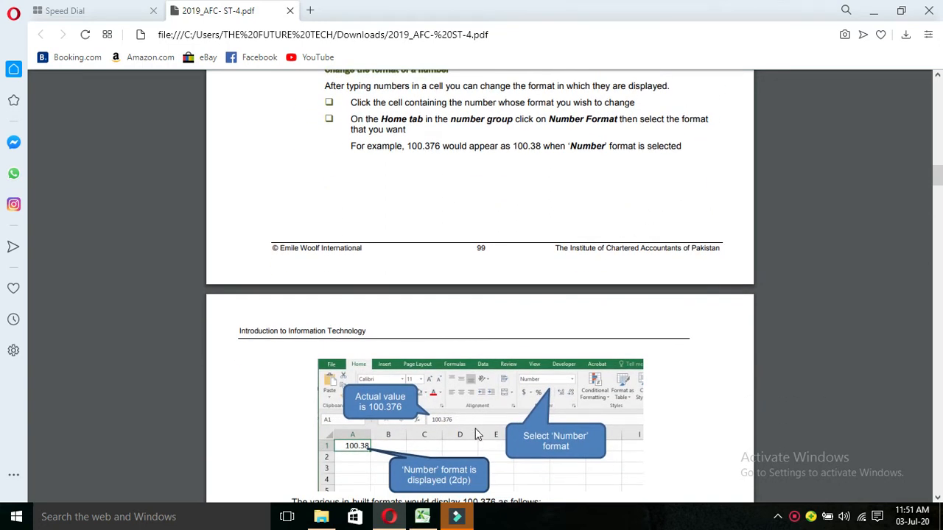
click(421, 518)
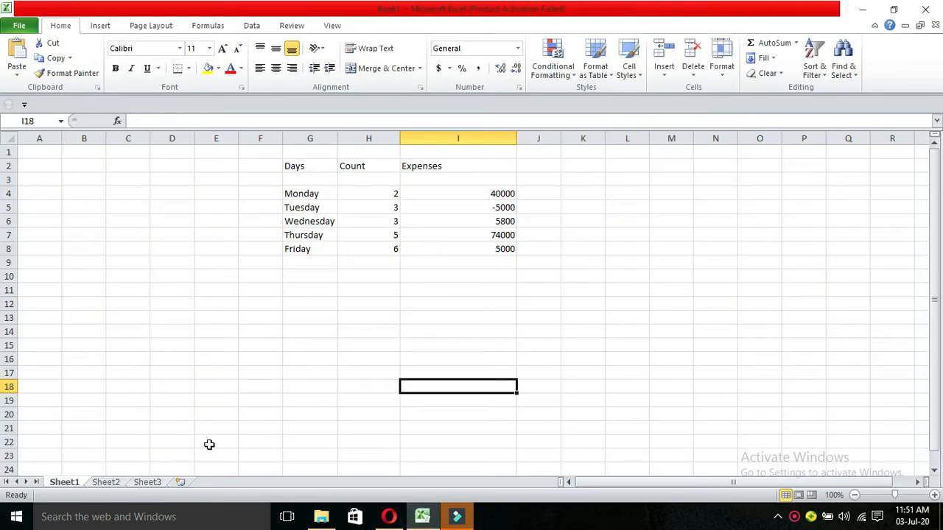
Move from the expenses table to the blank Sheet2 worksheet.
click(121, 487)
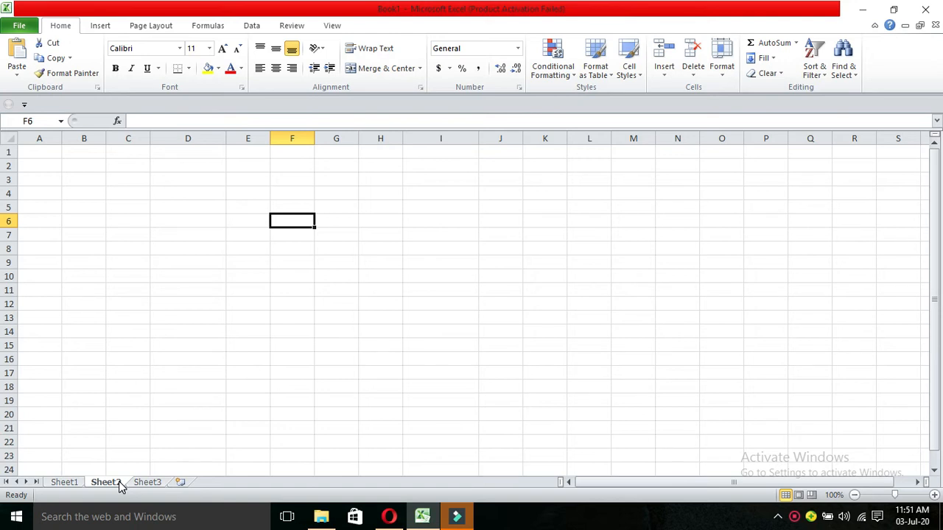
Enter 100.376 in cell F6 and keep F6 selected.
text(100)
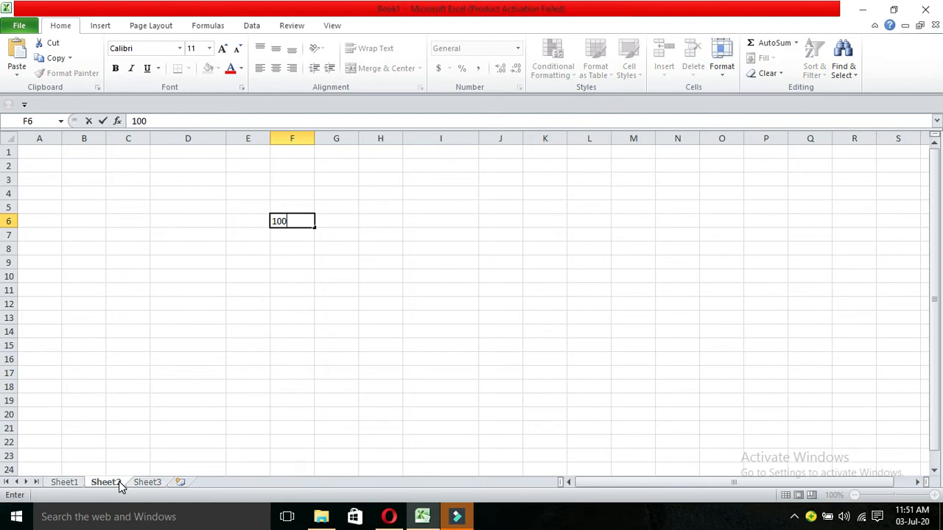
text(.376)
click(263, 382)
click(300, 225)
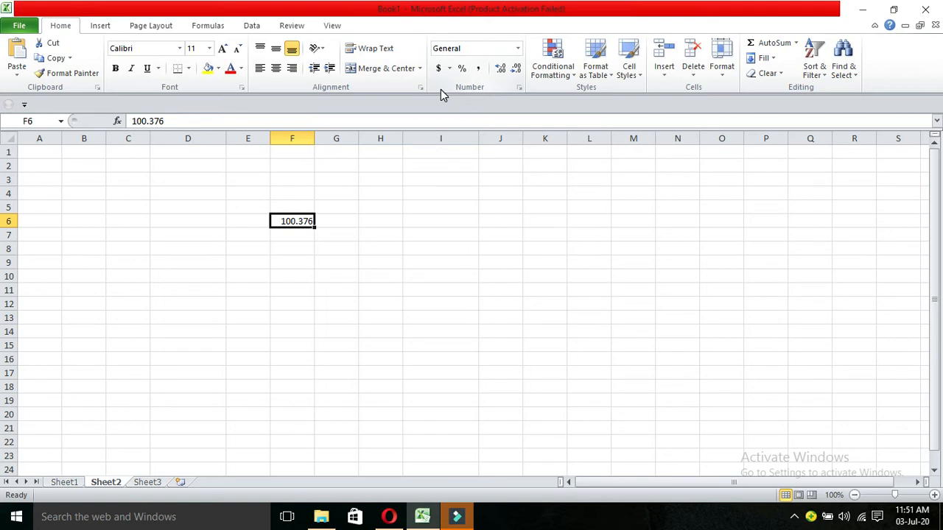
Apply Number, then Currency, then Accounting to F6 so it shows $ 100.38.
click(518, 50)
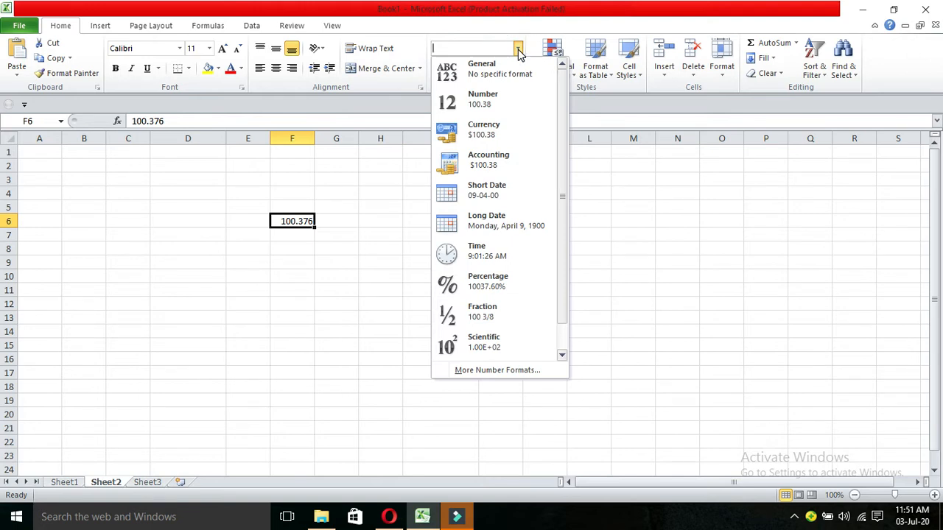
click(486, 103)
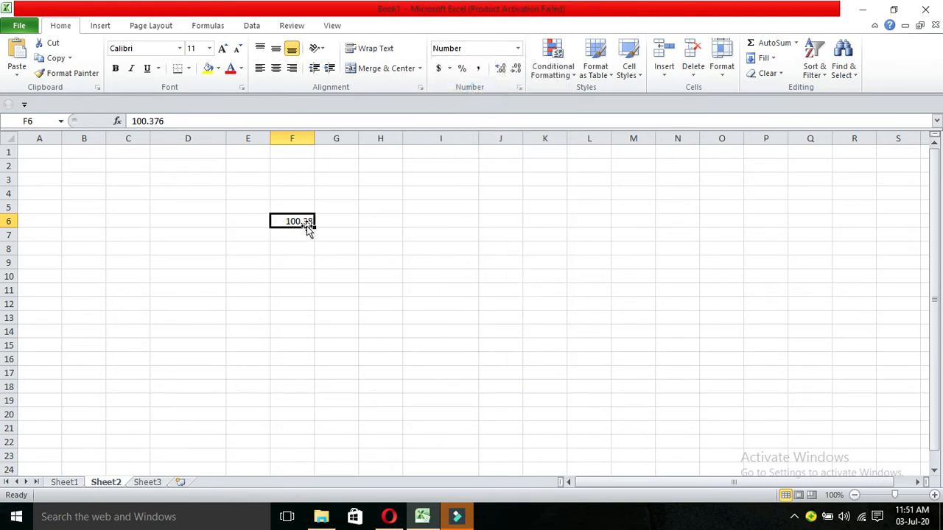
click(521, 50)
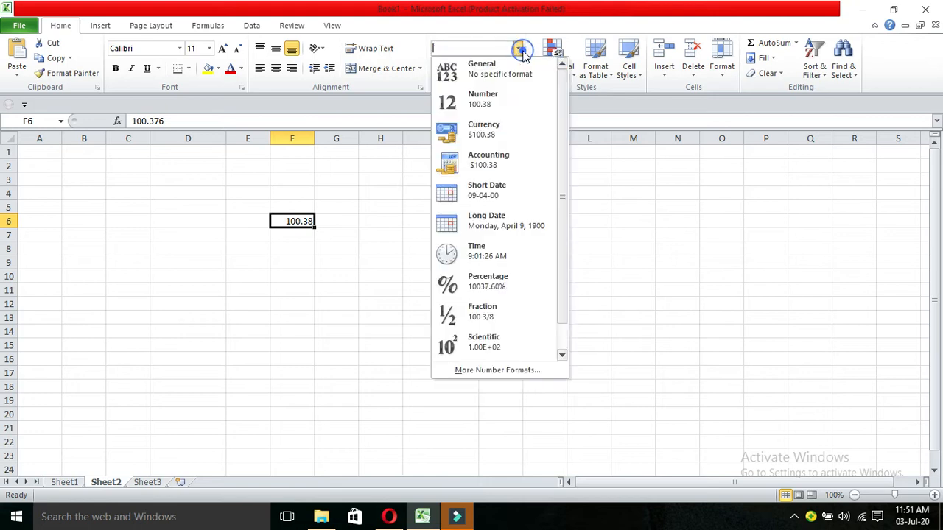
click(480, 140)
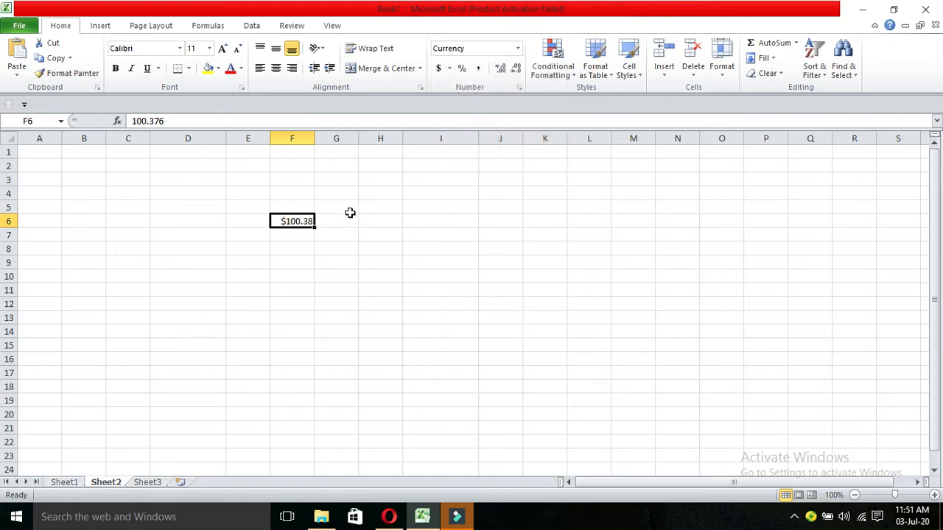
click(518, 49)
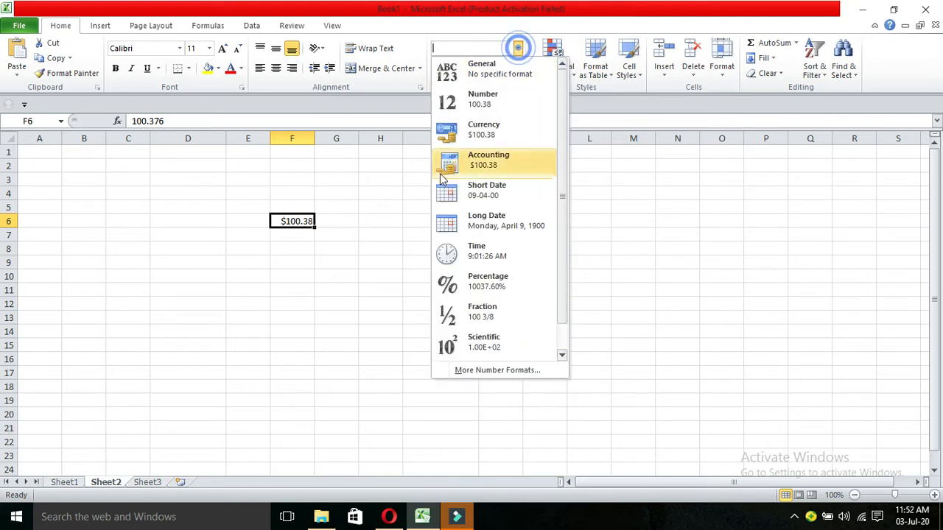
click(462, 163)
click(462, 168)
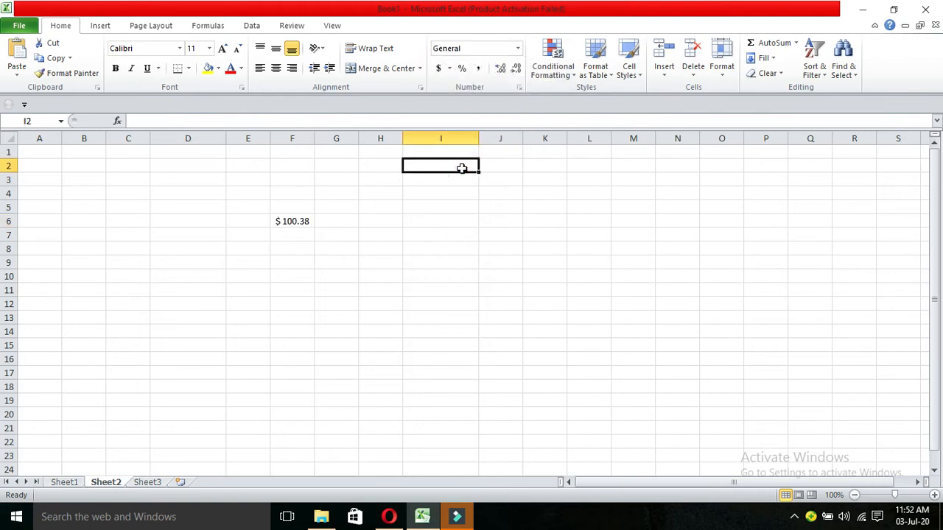
Display F6 as a short date, then a long date, then a time.
click(295, 222)
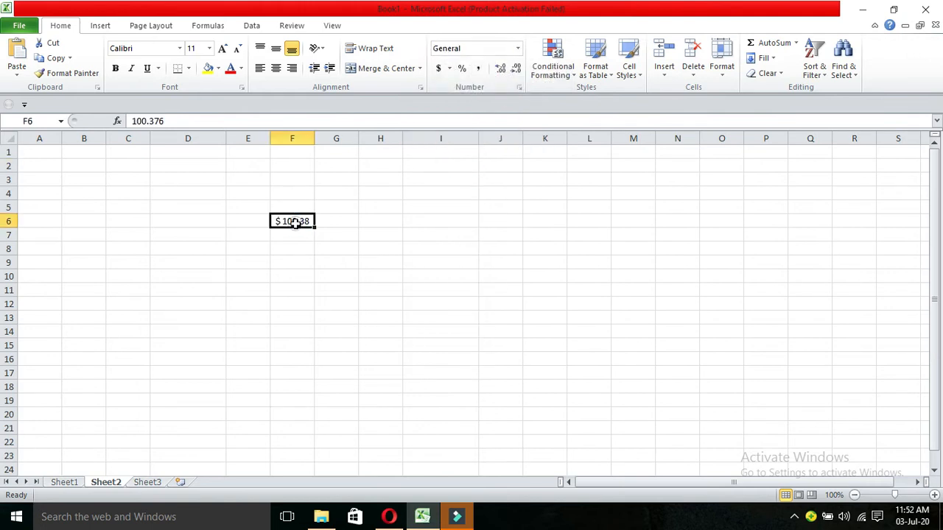
click(519, 50)
click(478, 195)
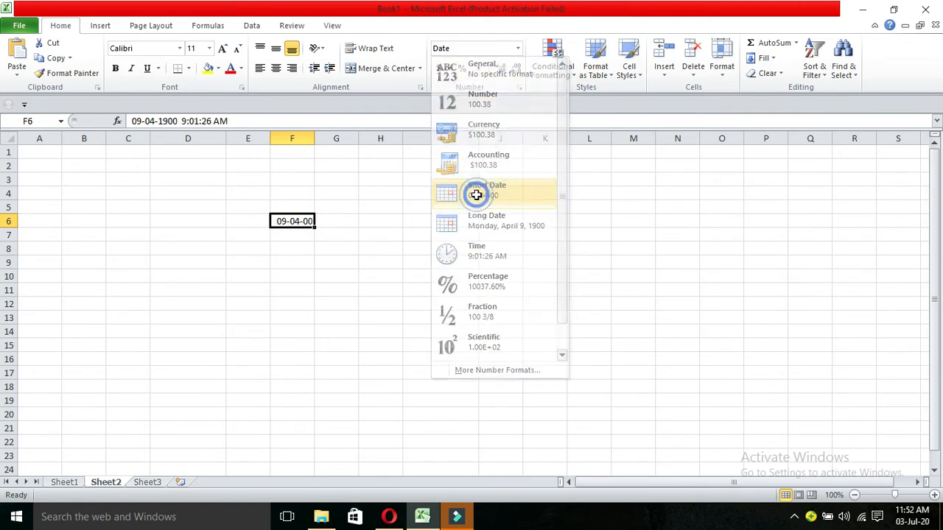
click(519, 50)
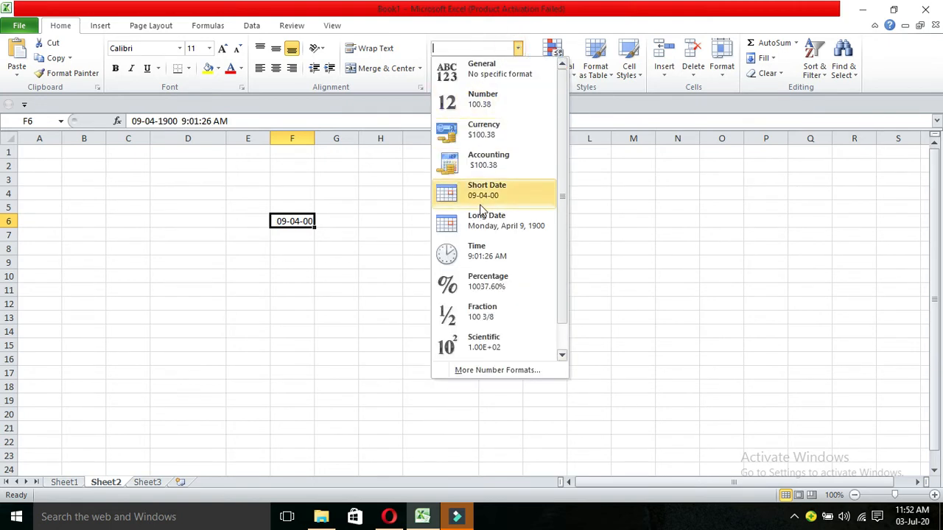
click(483, 221)
click(519, 49)
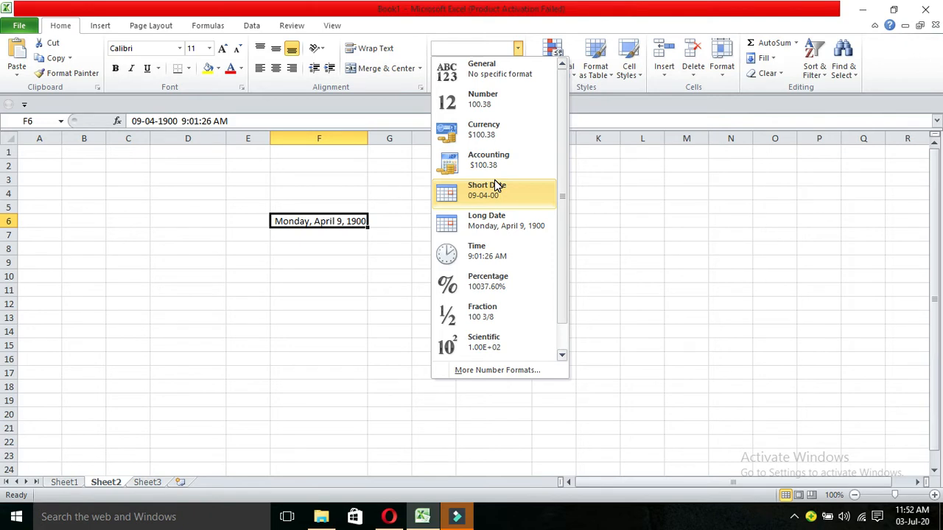
click(491, 254)
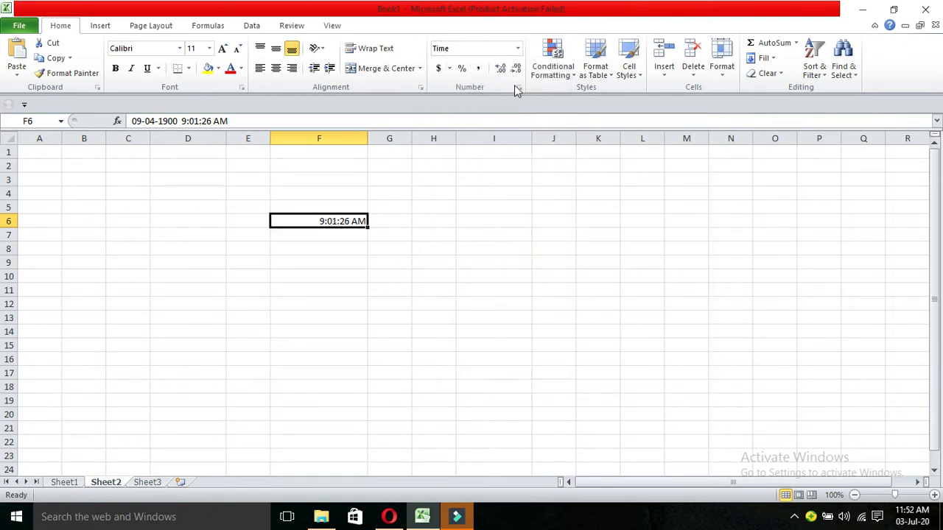
Show F6 in Scientific notation, then return it to General showing 100.376.
click(518, 49)
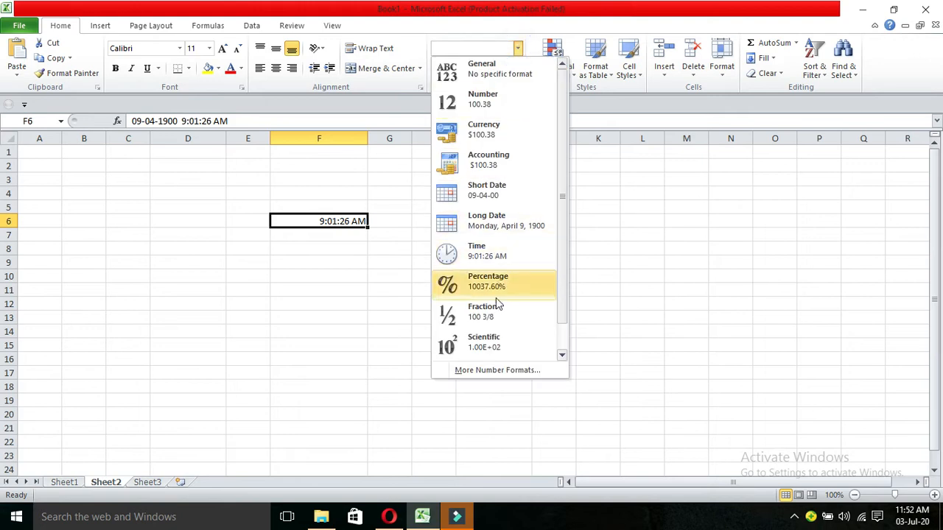
click(485, 342)
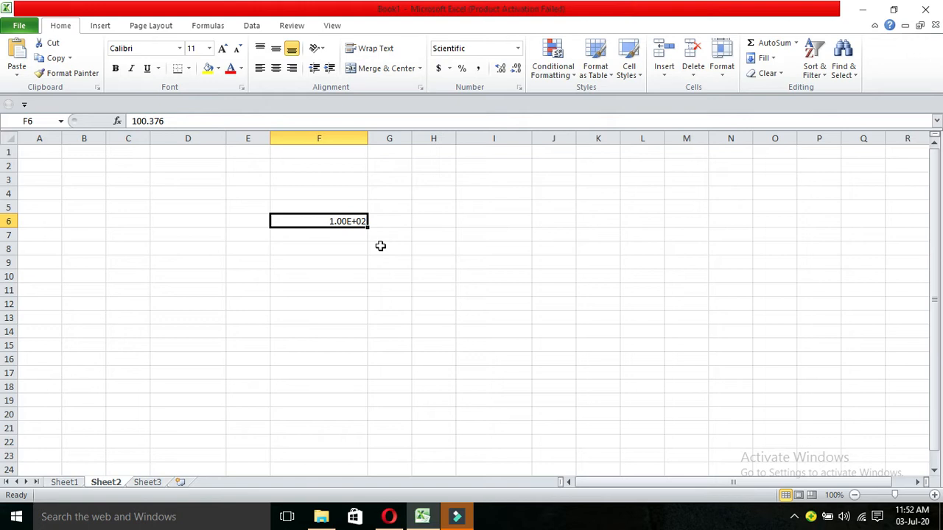
click(351, 221)
click(518, 48)
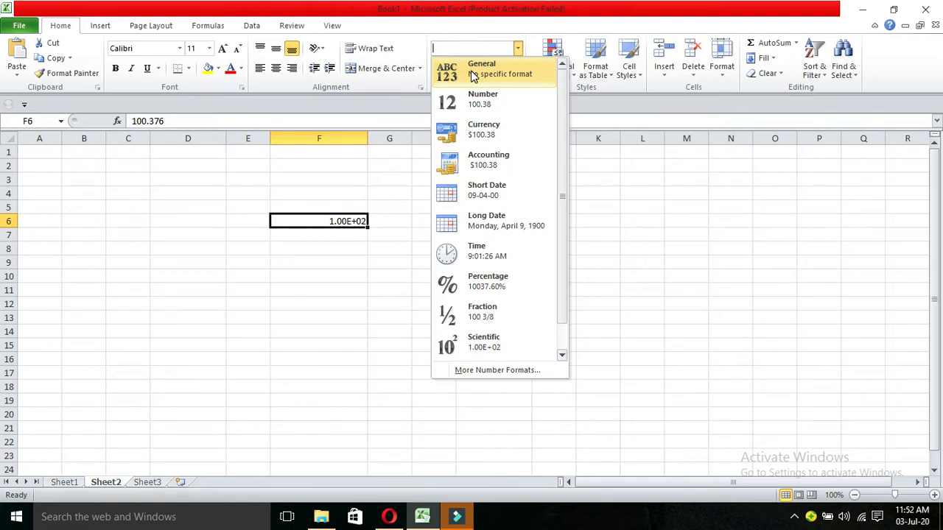
click(473, 76)
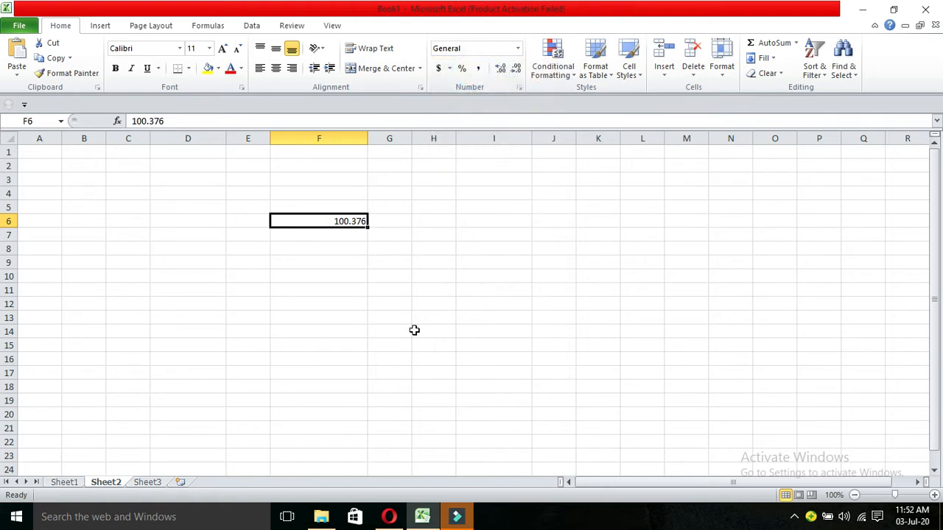
click(389, 516)
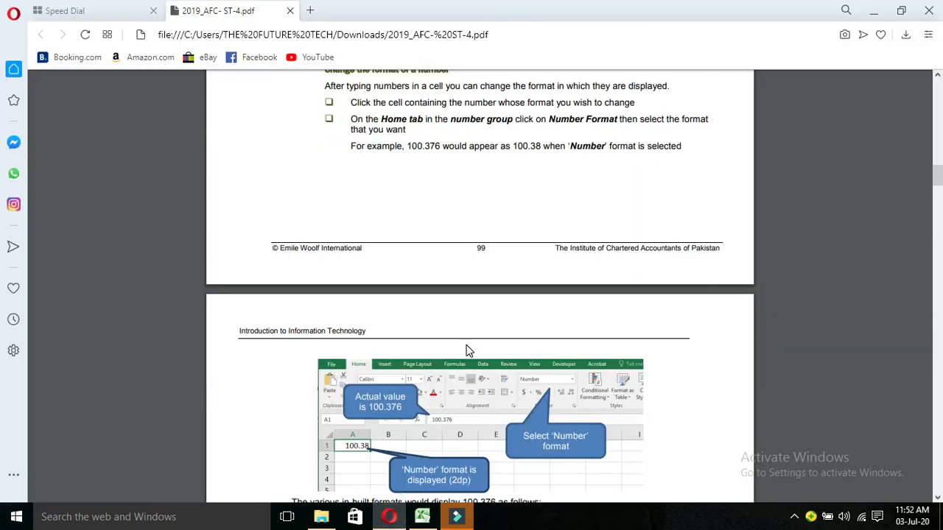
Scroll the PDF past the built-in formats table to the custom number format rules.
scroll(466, 351, down, 5)
scroll(467, 351, down, 3)
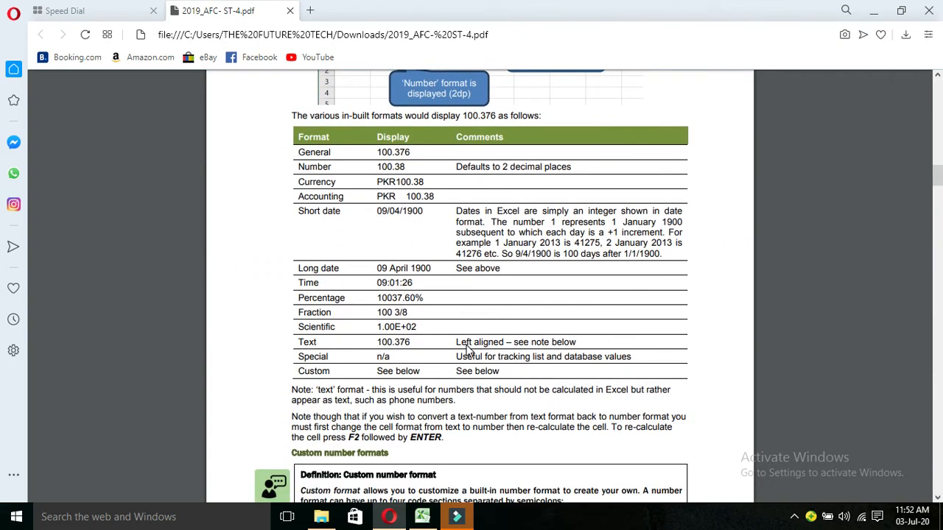
scroll(329, 299, down, 2)
scroll(329, 298, down, 5)
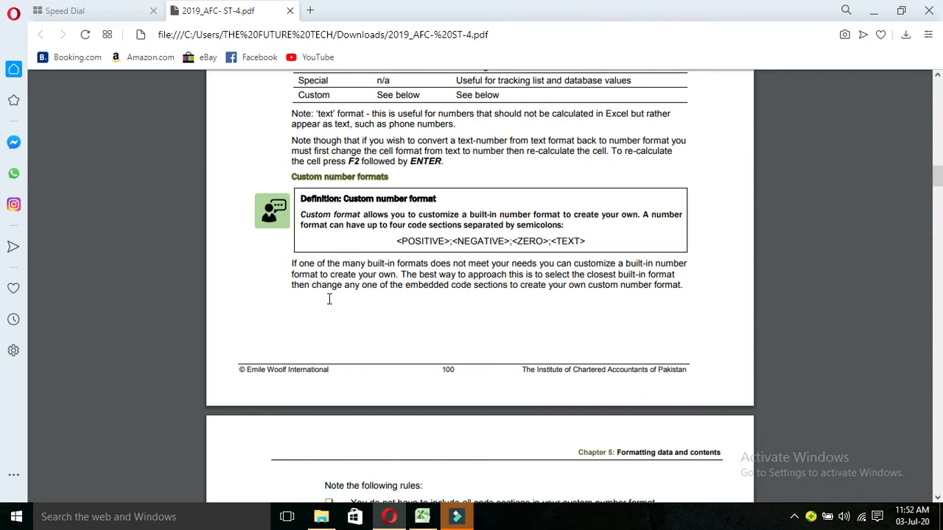
scroll(330, 299, down, 1)
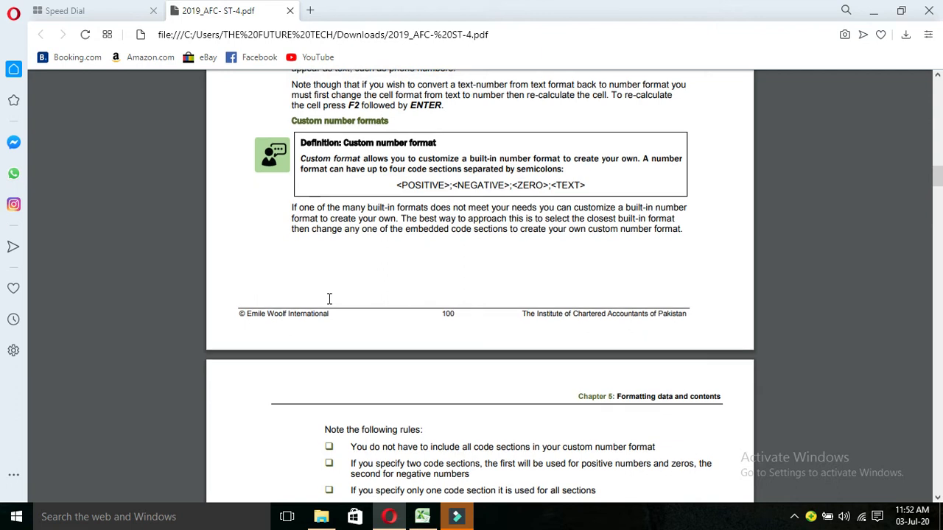
scroll(330, 298, down, 1)
scroll(329, 298, down, 1)
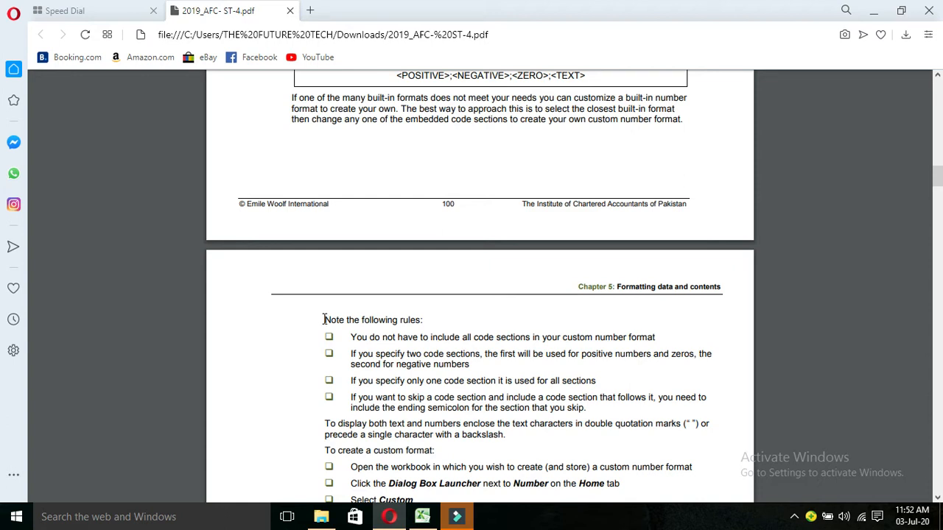
Highlight the rule bullets on two code sections, one code section and skipped sections.
drag(324, 319, 436, 318)
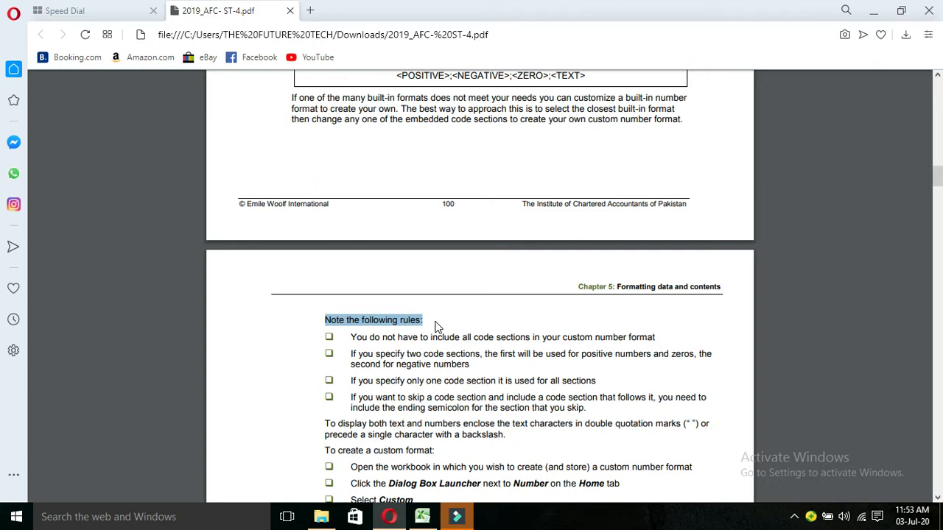
click(330, 338)
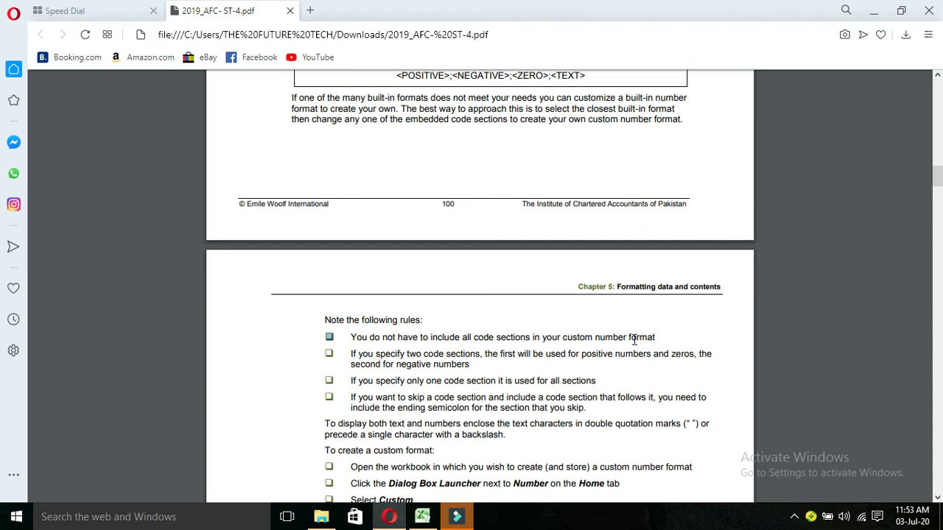
click(330, 355)
double_click(330, 356)
click(330, 381)
click(330, 398)
Scroll to the PKR currency custom format illustration, then return to Excel.
scroll(315, 417, down, 1)
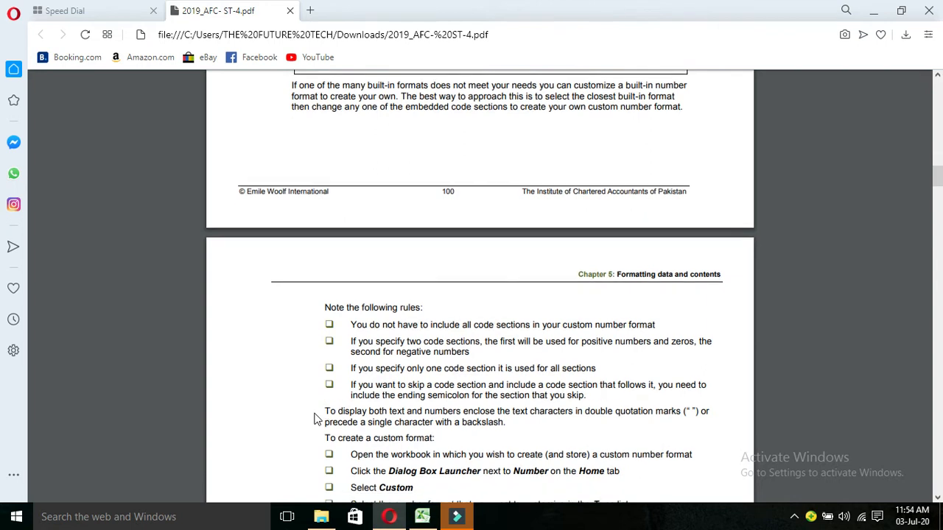
scroll(314, 417, down, 3)
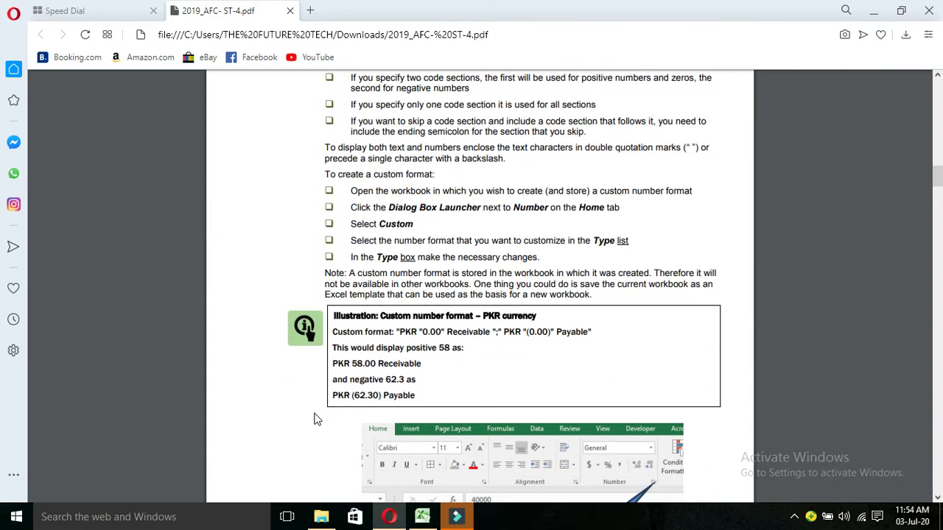
scroll(314, 419, down, 1)
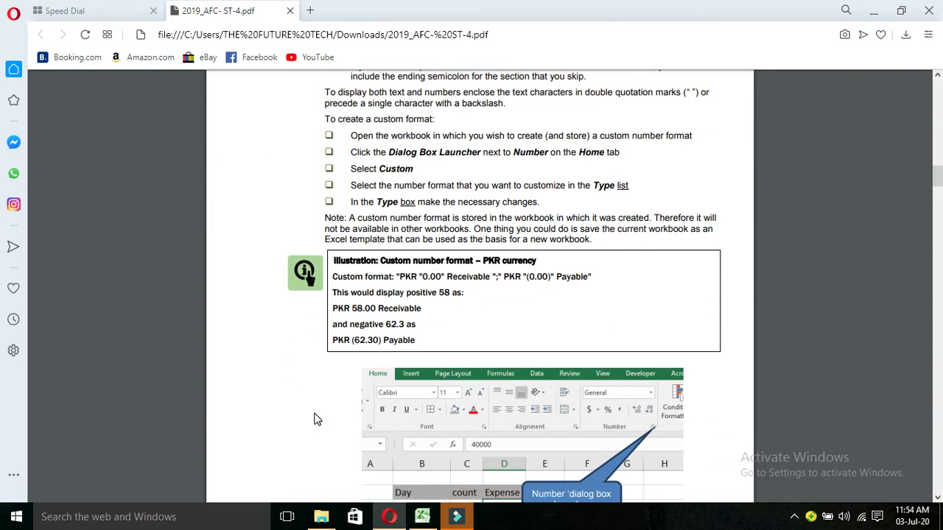
click(422, 517)
Return to Sheet1 showing the Days, Count and Expenses table with the -5000 expense.
click(66, 484)
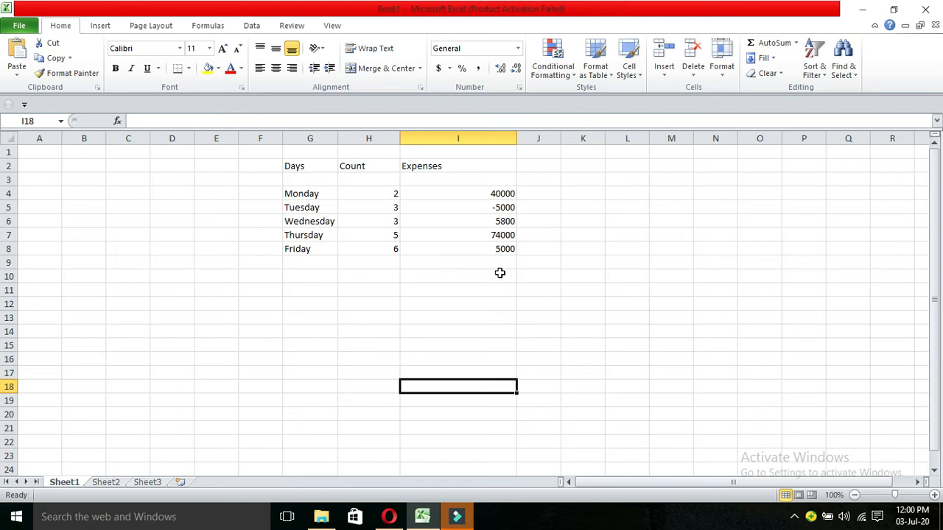
Open Format Cells on the Custom category and browse the existing Type format codes.
click(520, 87)
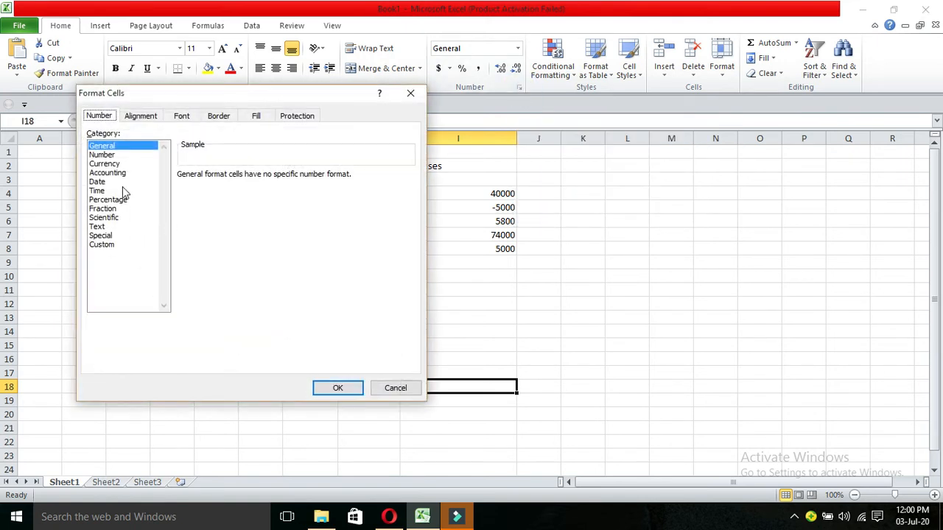
click(104, 247)
key(Escape)
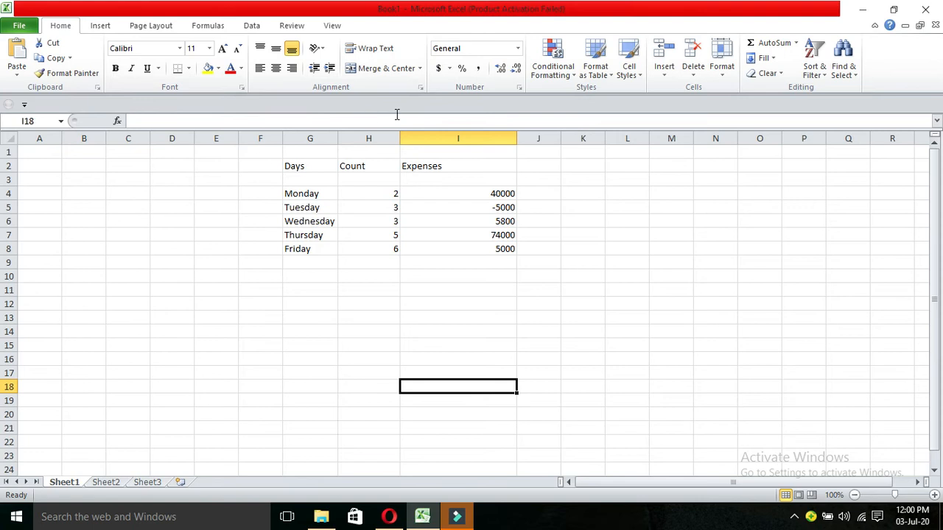
click(519, 87)
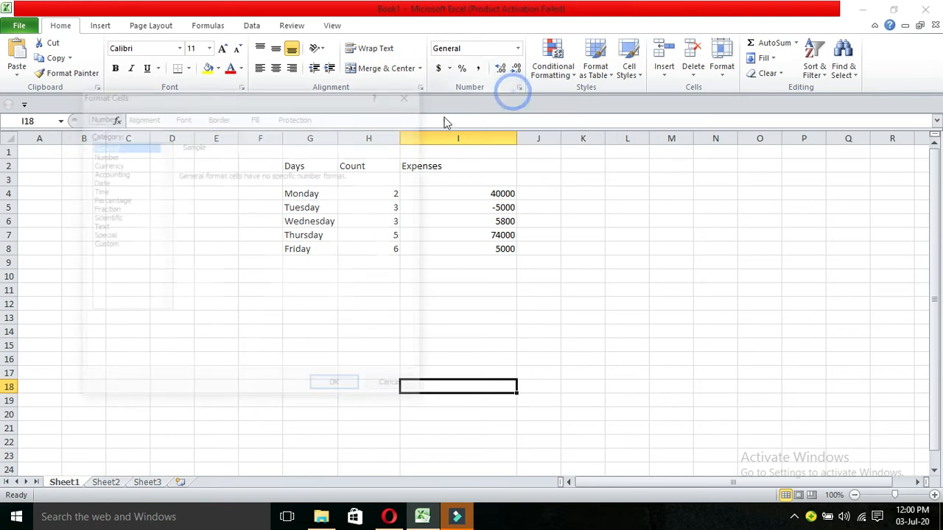
click(103, 246)
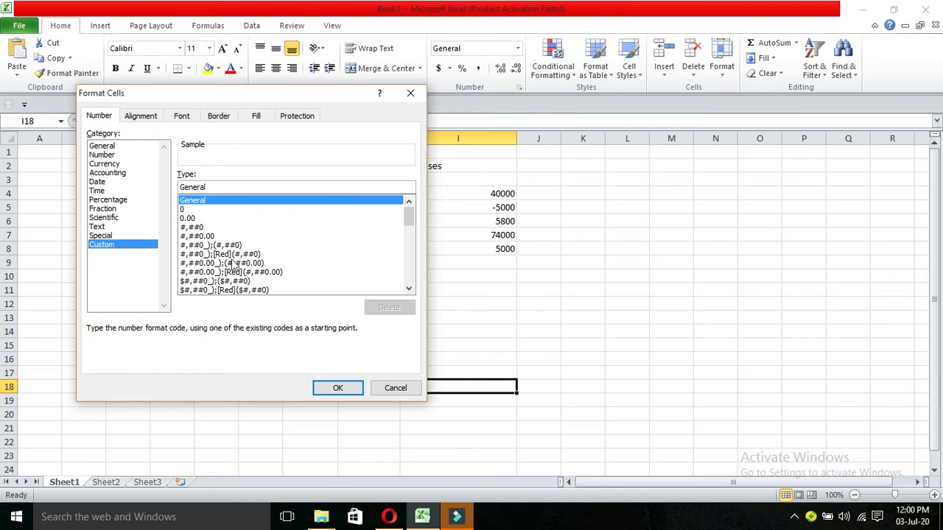
drag(411, 213, 410, 287)
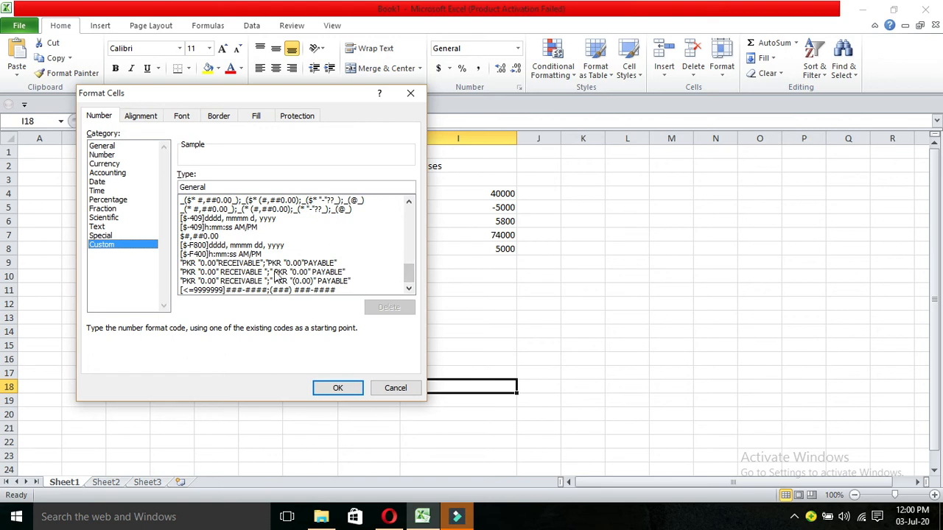
drag(412, 274, 413, 210)
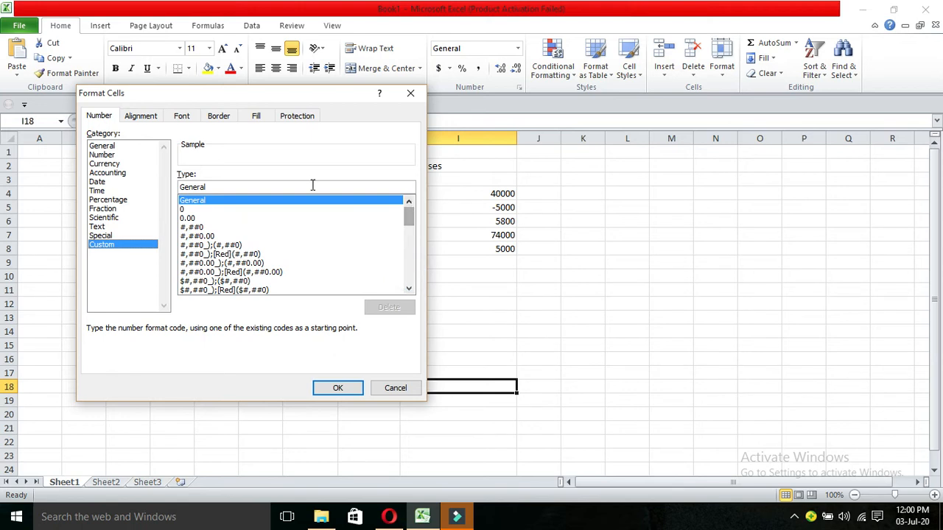
Replace General in the Type box with the positive section code PKR 0.00 RECEIVABLE.
click(220, 187)
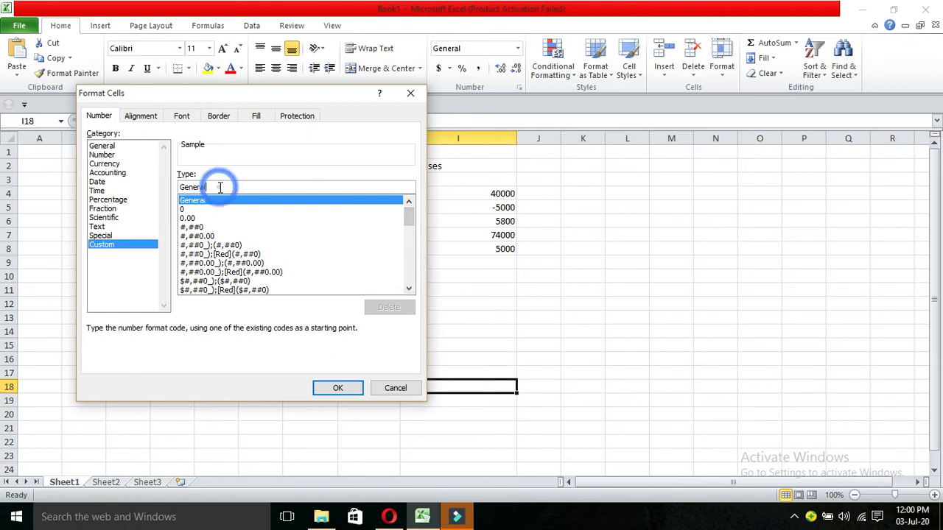
key(BackSpace)
key(BackSpace)
key(BackSpace)
key(BackSpace)
key(BackSpace)
key(BackSpace)
key(BackSpace)
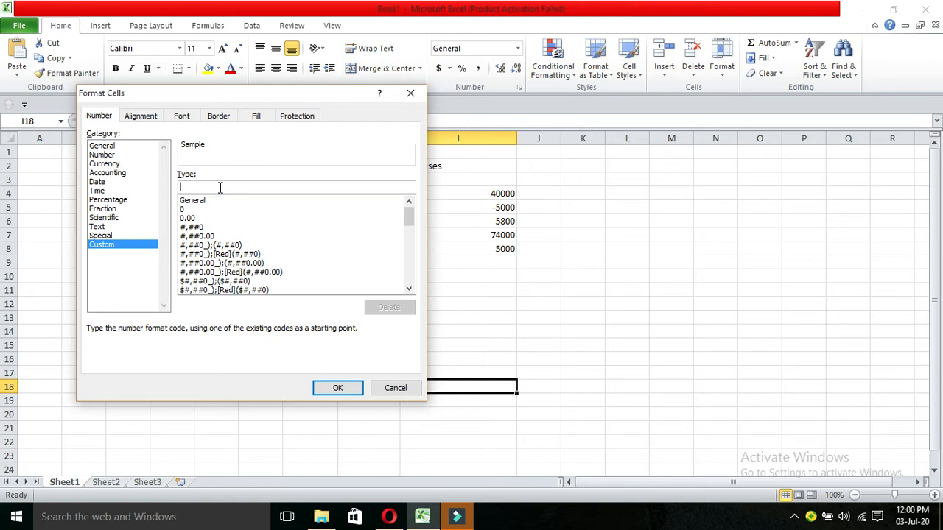
text(")
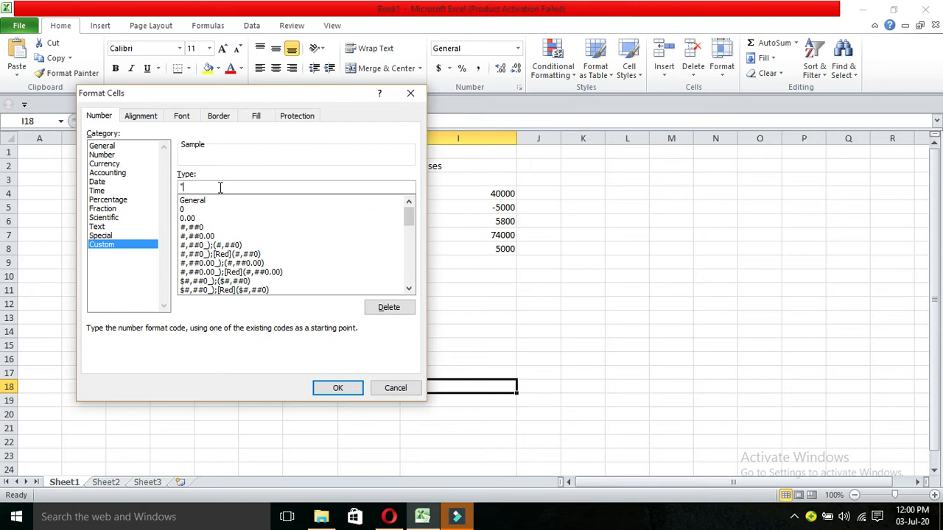
text(PKR "0.00)
text("RECIE)
key(BackSpace)
key(BackSpace)
text(EIVABLE)
Append the negative section ;"PKR "(0.00)" PAYABLE" to the custom format code, fixing typos, and apply it.
text(;"PKR)
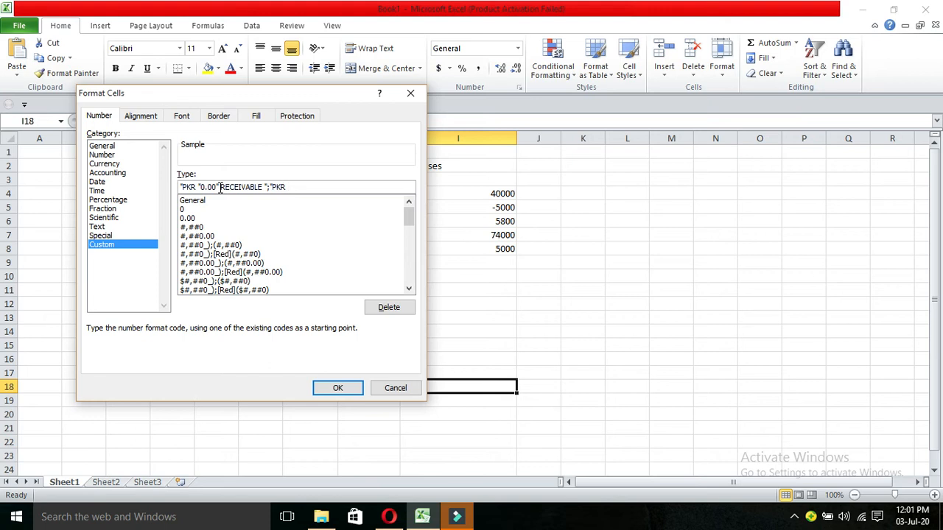
text((0.00)
key(BackSpace)
key(BackSpace)
key(BackSpace)
text(.)
text(")
click(288, 187)
click(289, 188)
text(()
text(")
click(321, 188)
text(PAYAB)
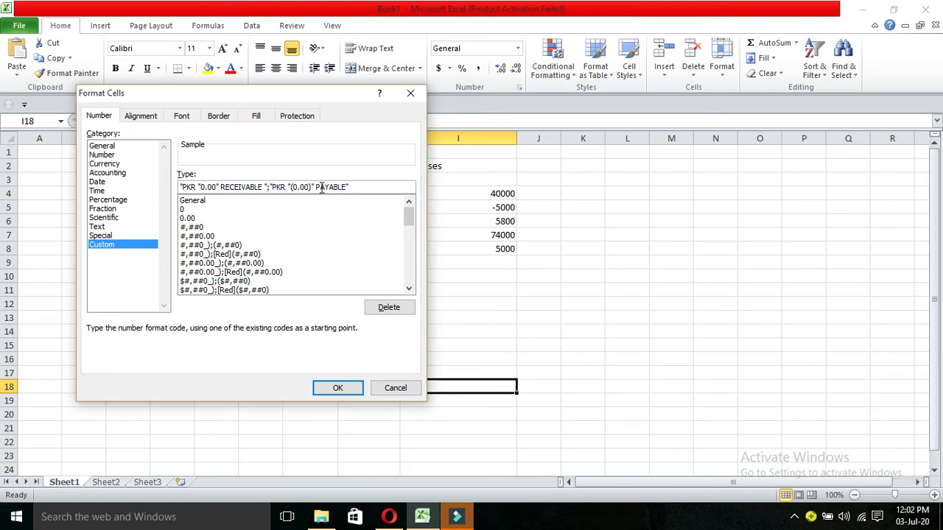
click(338, 389)
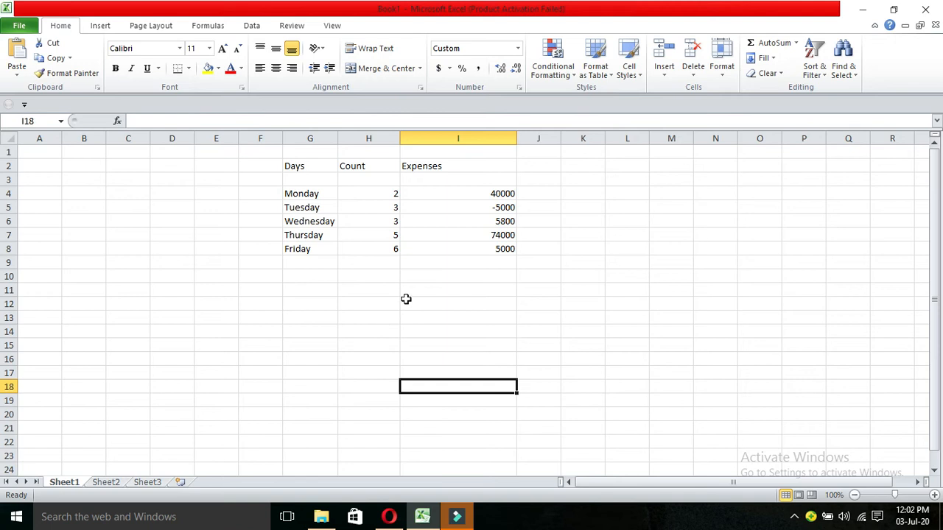
Format Expenses column I with the custom PKR "0.00" RECEIVABLE;PKR "(0.00)" PAYABLE code.
click(479, 138)
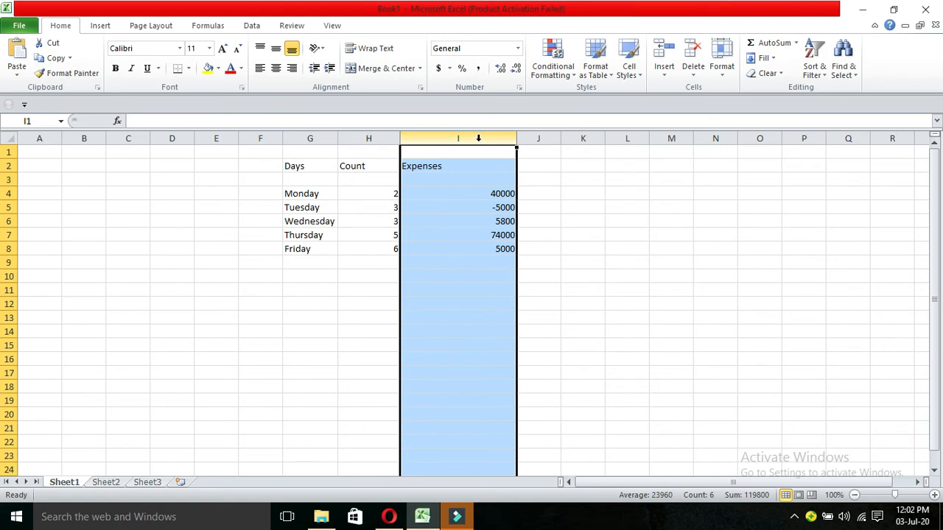
click(519, 87)
click(120, 244)
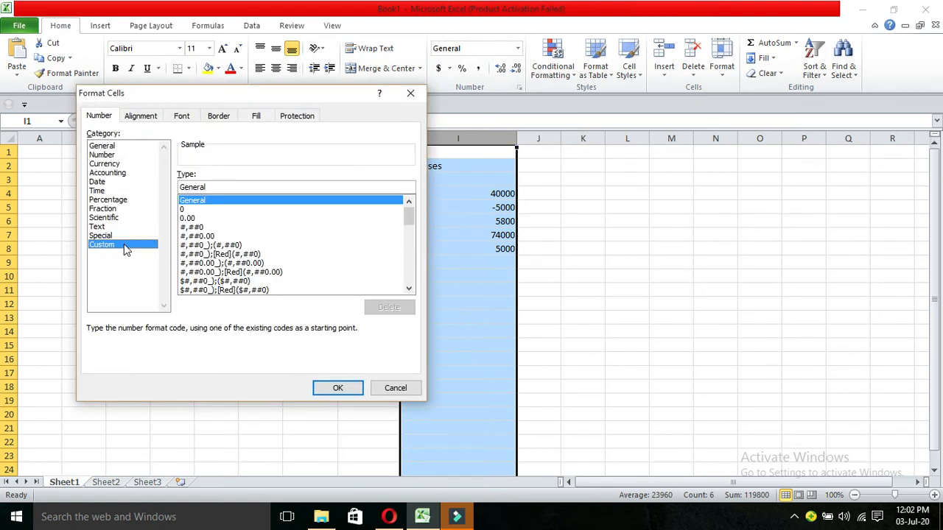
drag(410, 213, 411, 298)
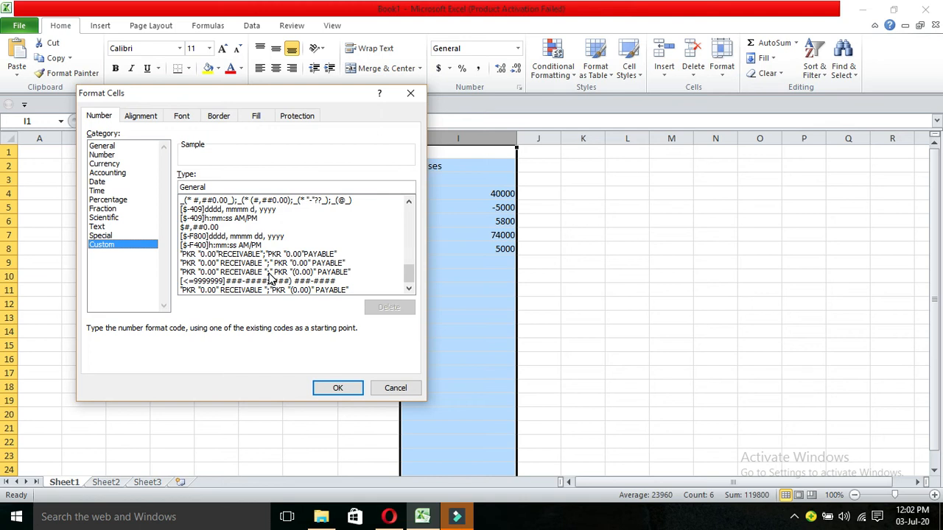
click(270, 272)
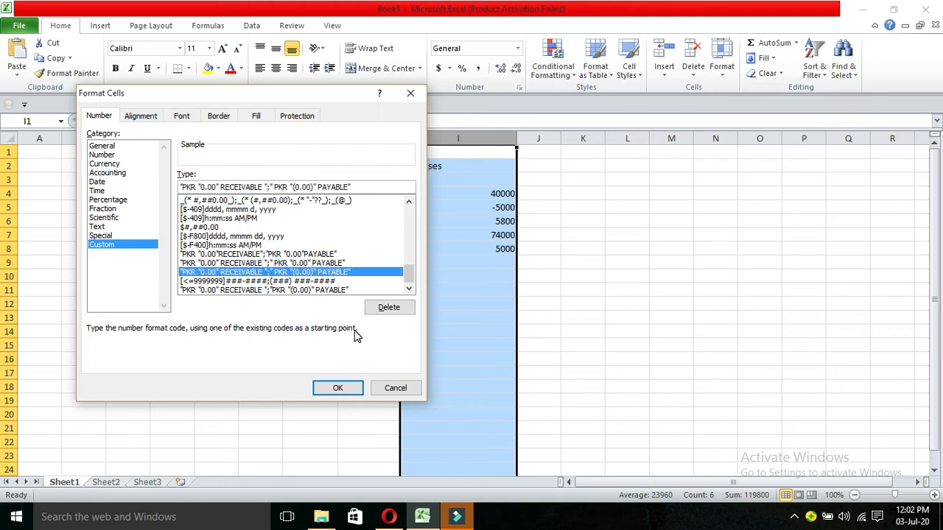
click(347, 384)
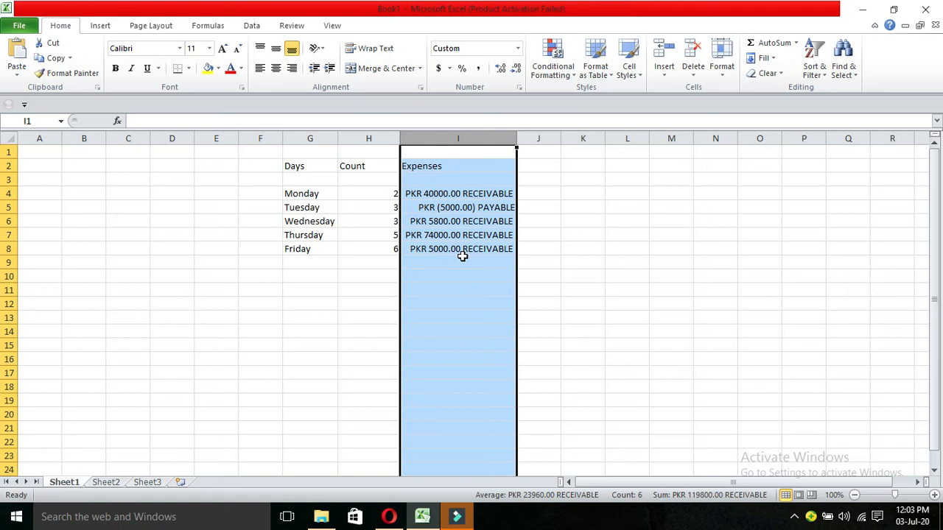
key(alt+Tab)
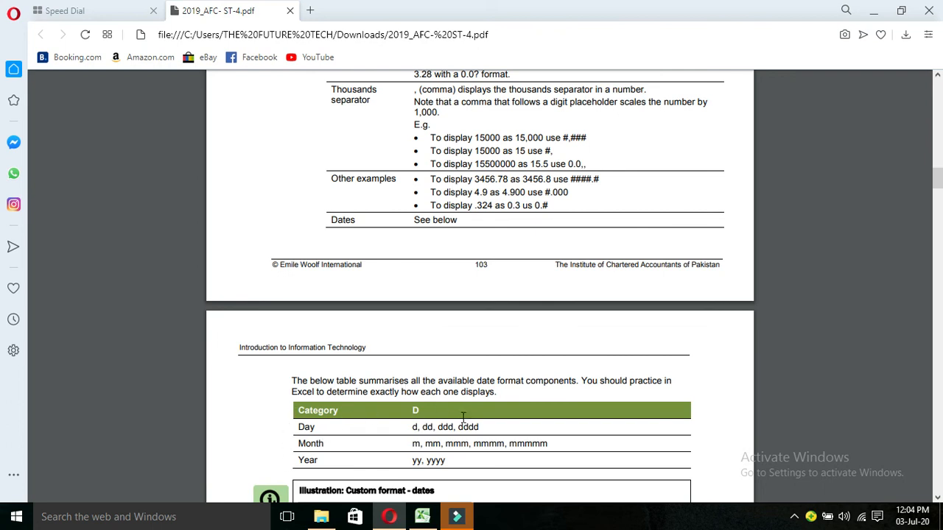
click(423, 518)
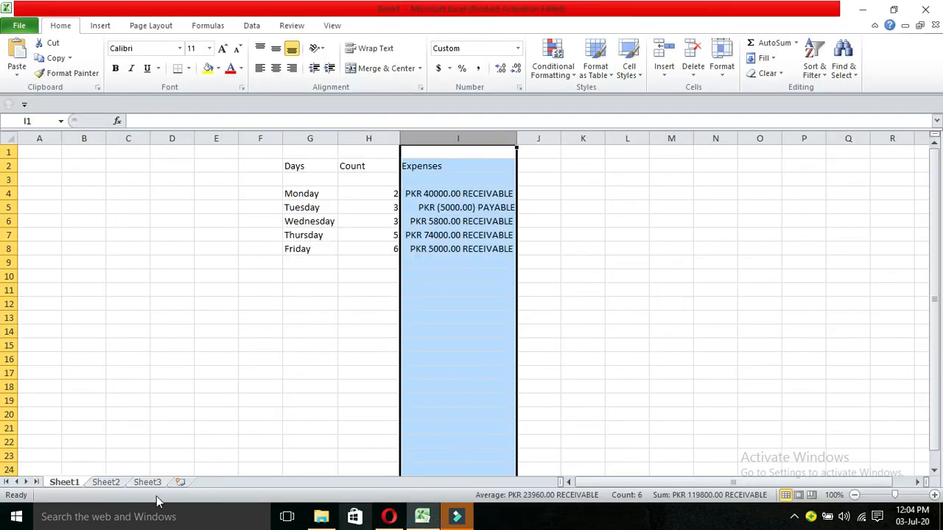
On Sheet2, enter the date 23/5/2020 in cell I8.
click(107, 483)
click(467, 248)
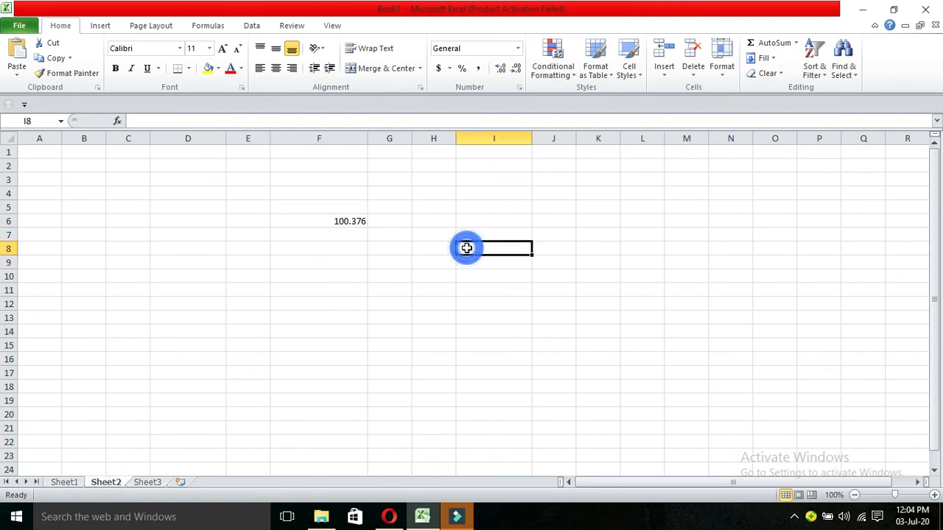
text(23)
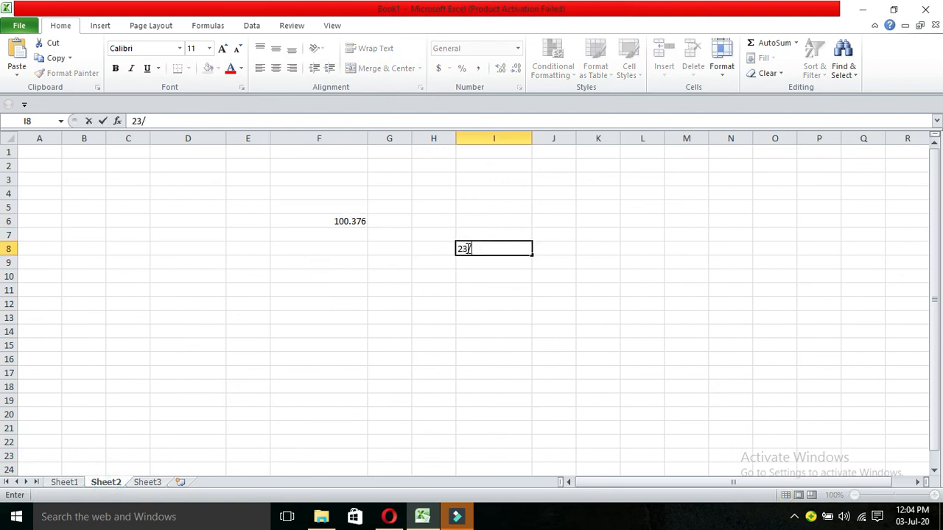
text(/5/2020)
click(520, 277)
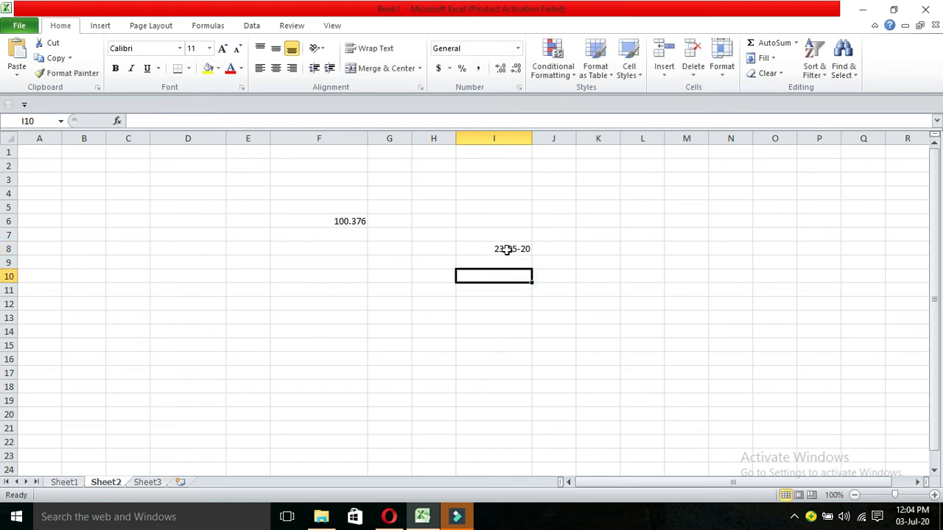
Give I8 the custom mmm-yy format so it shows May-20.
click(506, 248)
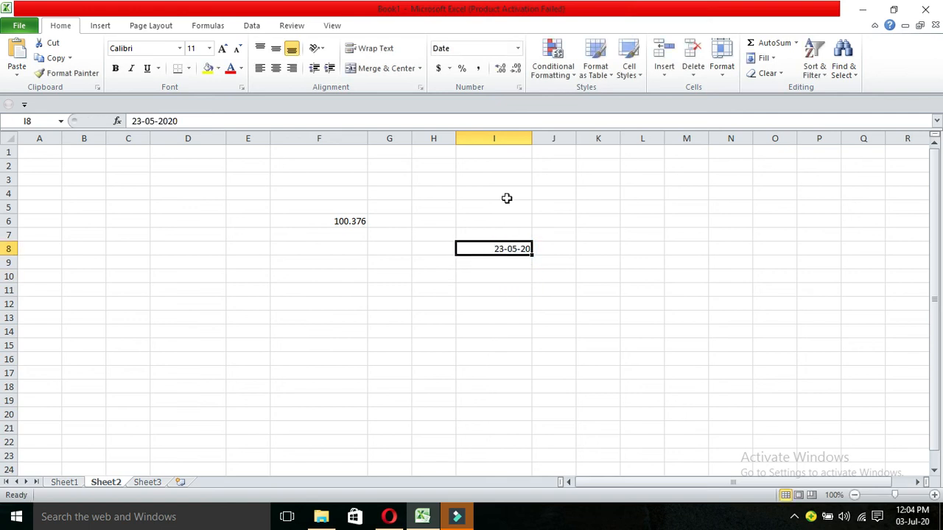
click(520, 86)
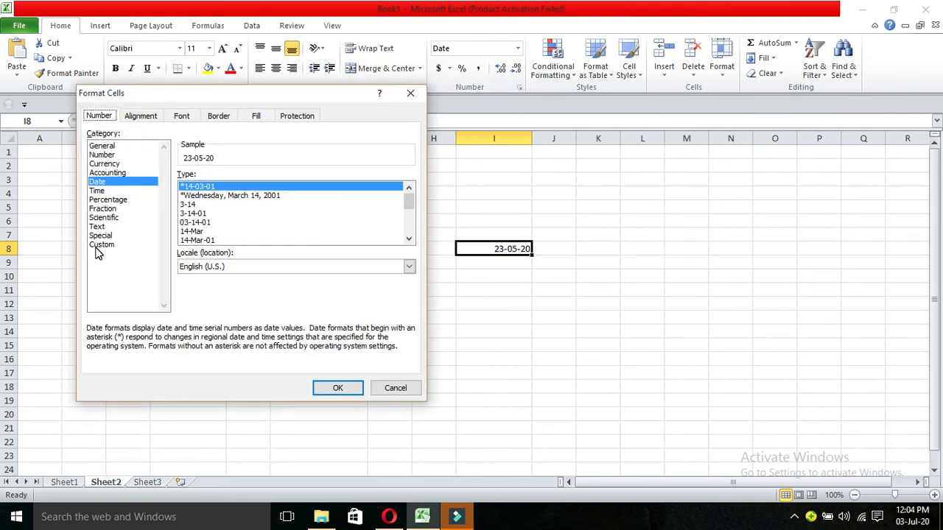
click(97, 245)
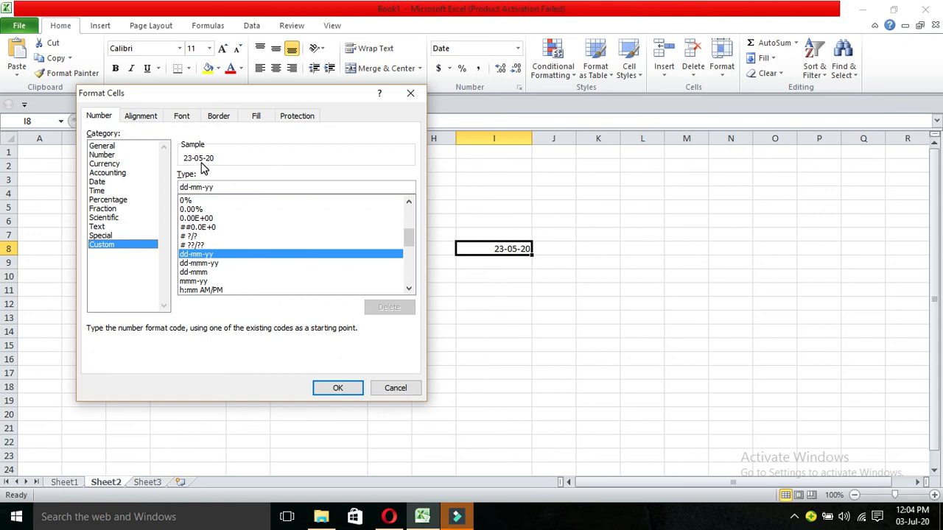
click(204, 264)
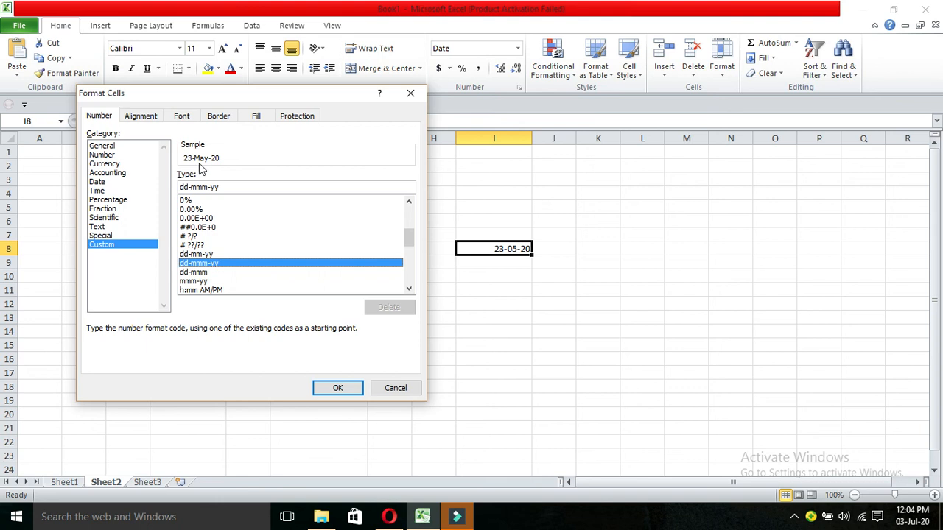
click(199, 273)
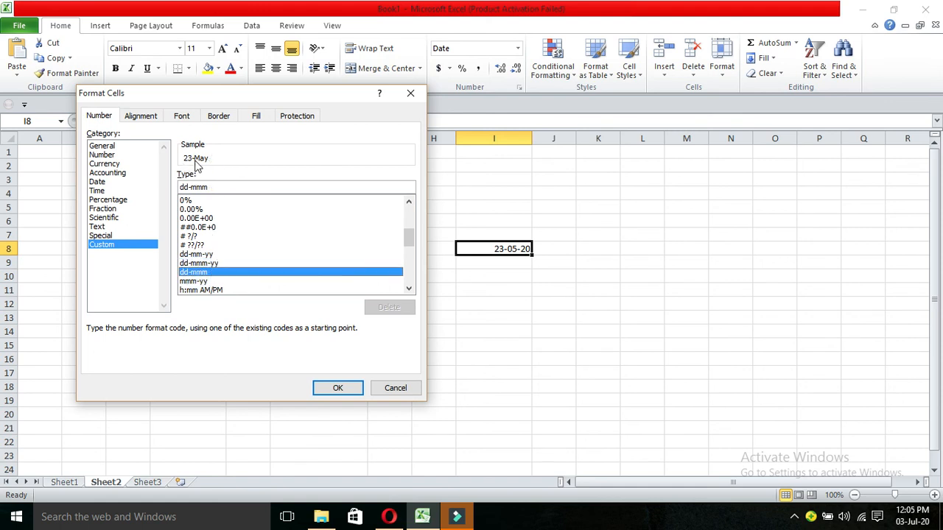
click(192, 284)
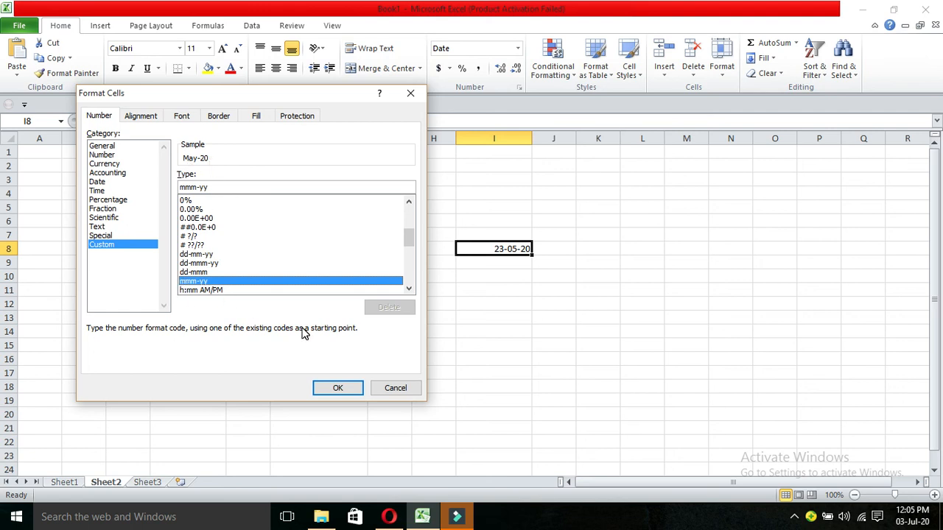
click(334, 390)
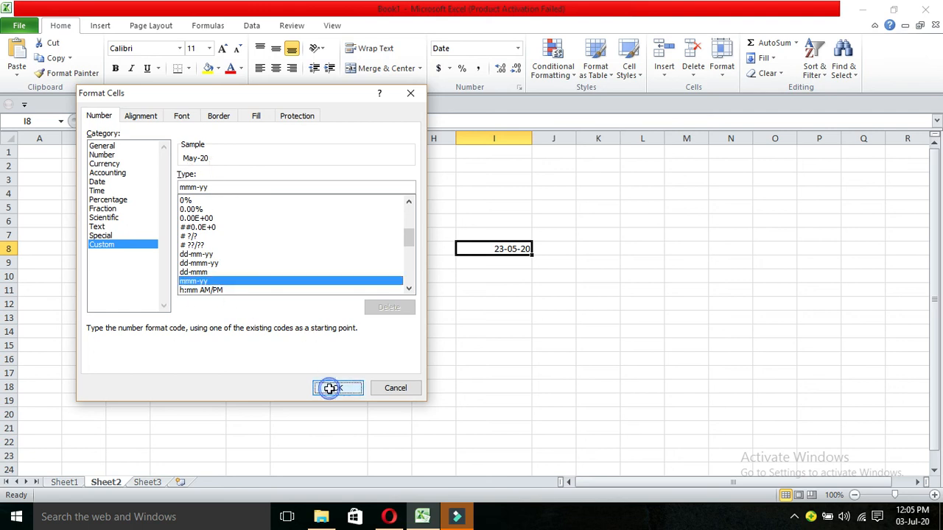
click(446, 314)
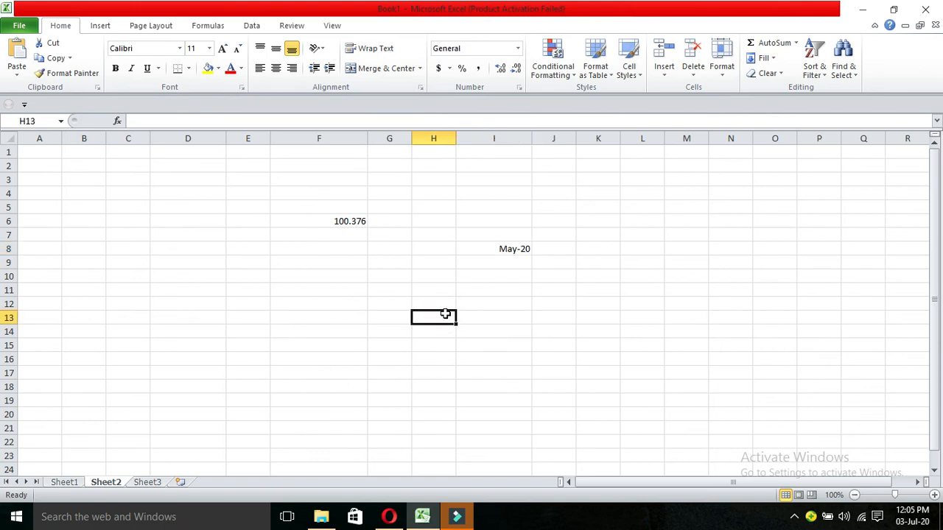
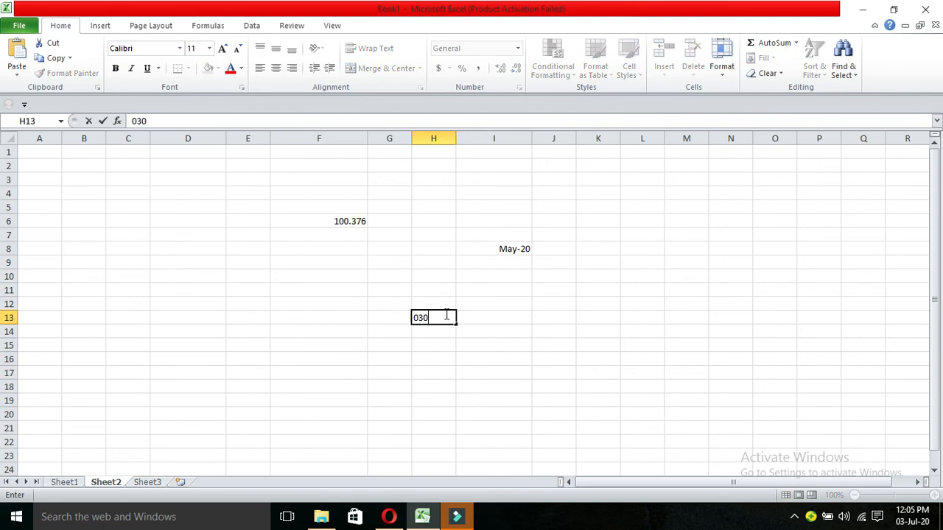
Enter a phone number in cell H13.
key(Return)
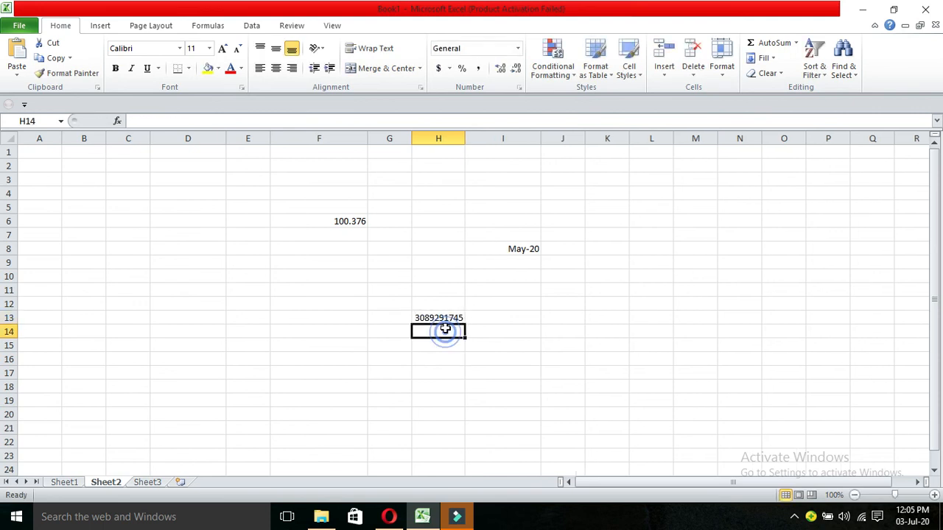
click(444, 317)
Format H13 with the Special Phone Number type and check the Locale list.
click(519, 88)
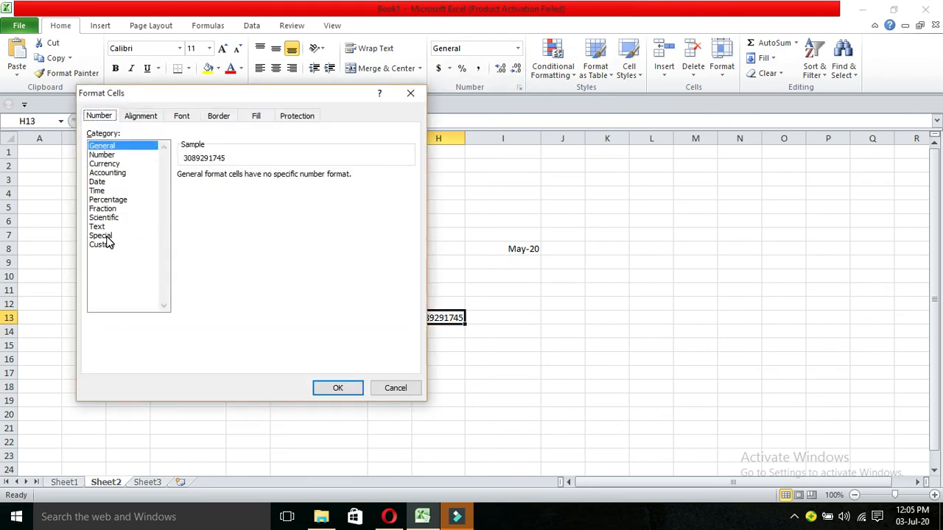
click(101, 236)
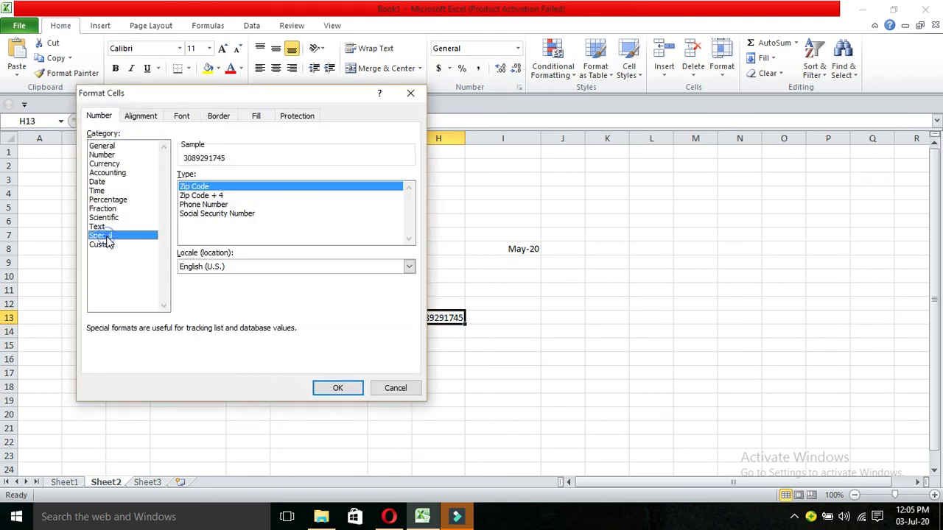
click(205, 205)
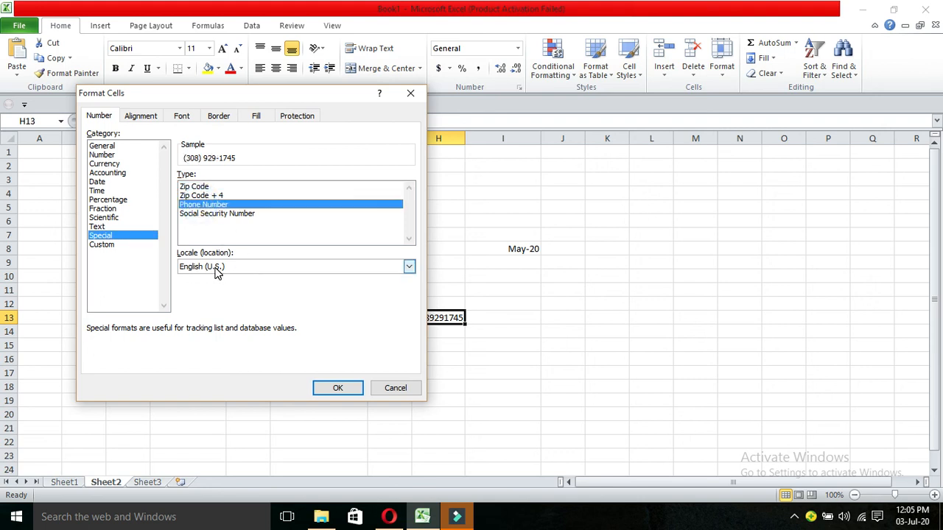
click(409, 266)
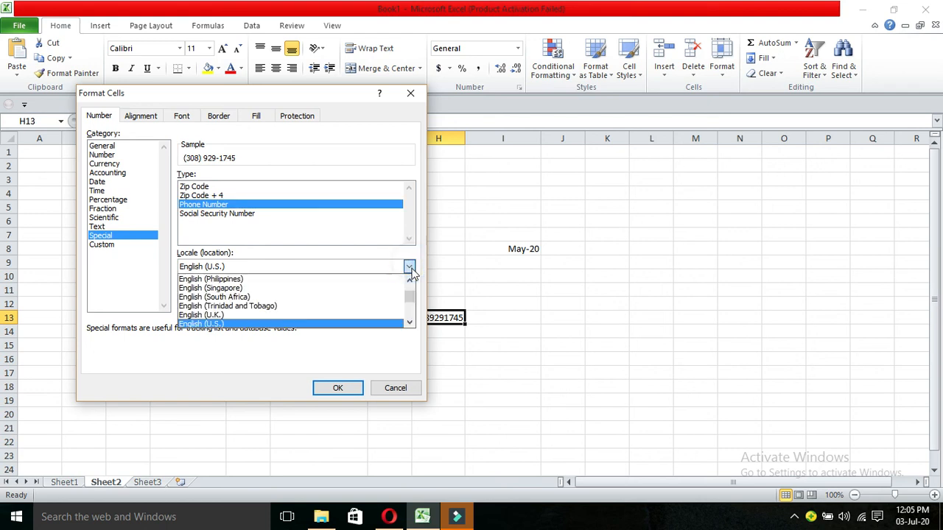
drag(411, 308, 410, 288)
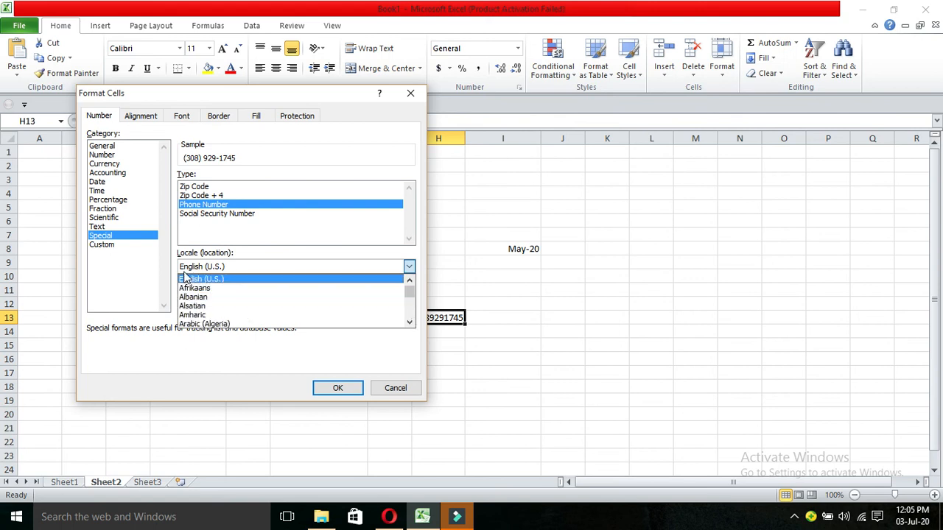